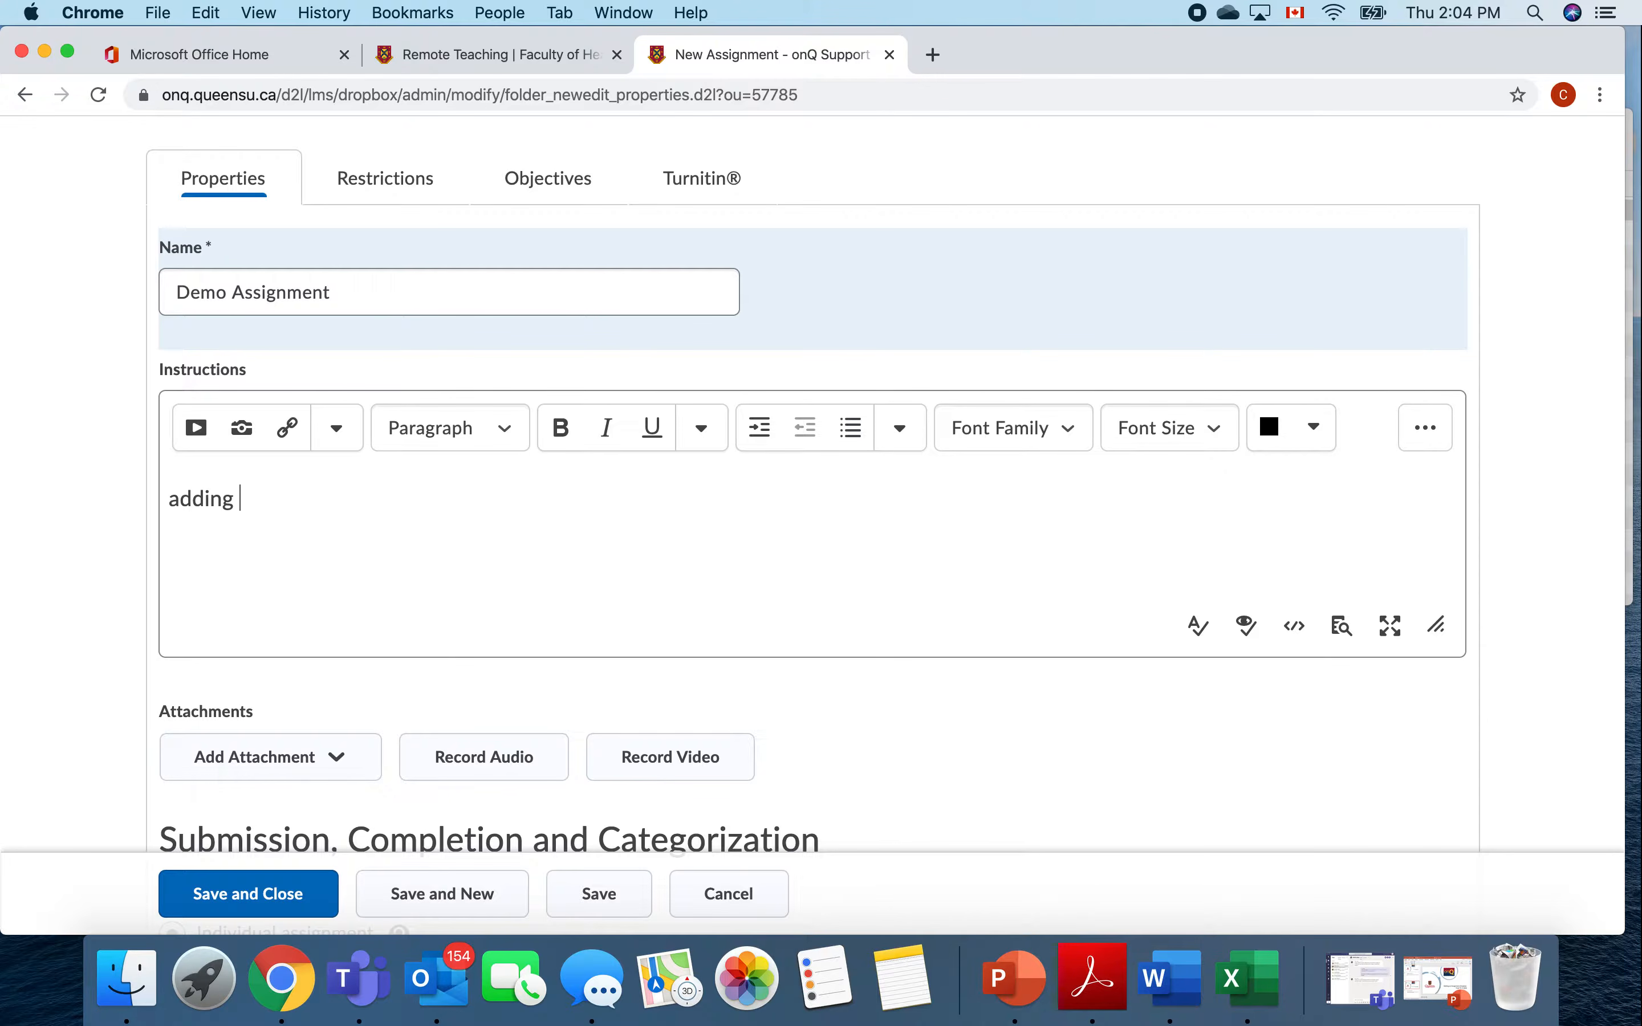
- Complete the assignment instructions as "adding your instructions here" and make the word "here" bold
{"action": "type", "text": "ns here"}
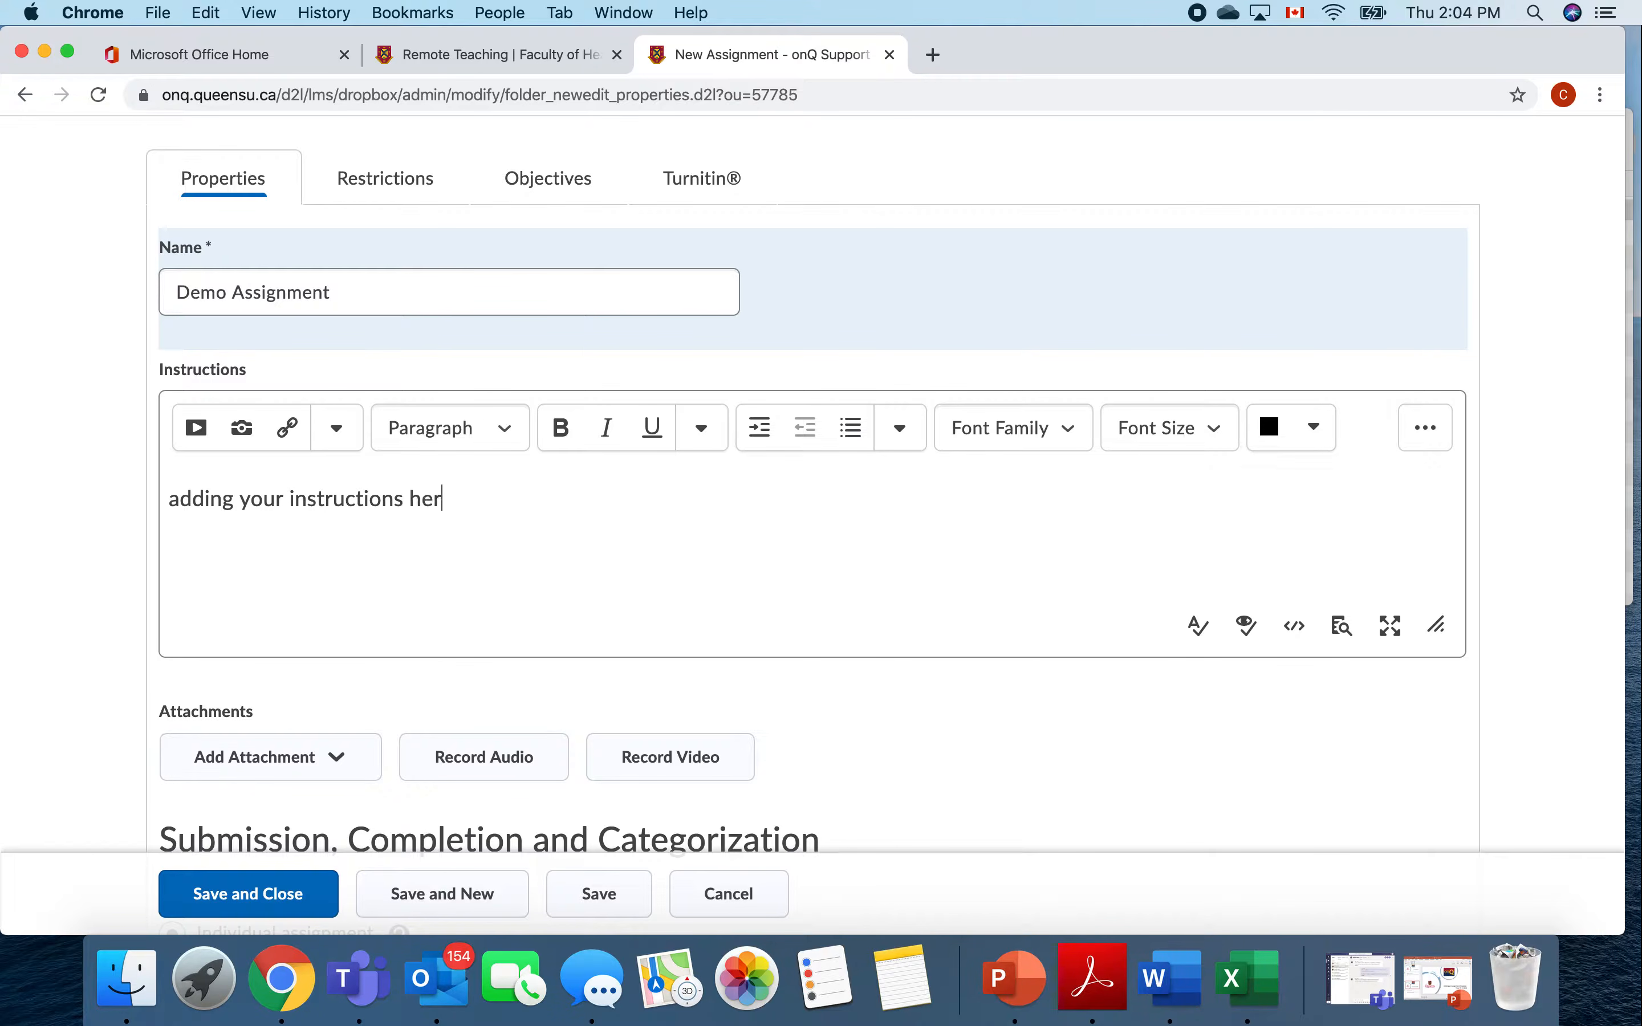
{"action": "left_click_drag", "start_coordinate": [462, 500], "coordinate": [407, 499]}
{"action": "left_click", "coordinate": [557, 428]}
{"action": "left_click", "coordinate": [539, 524]}
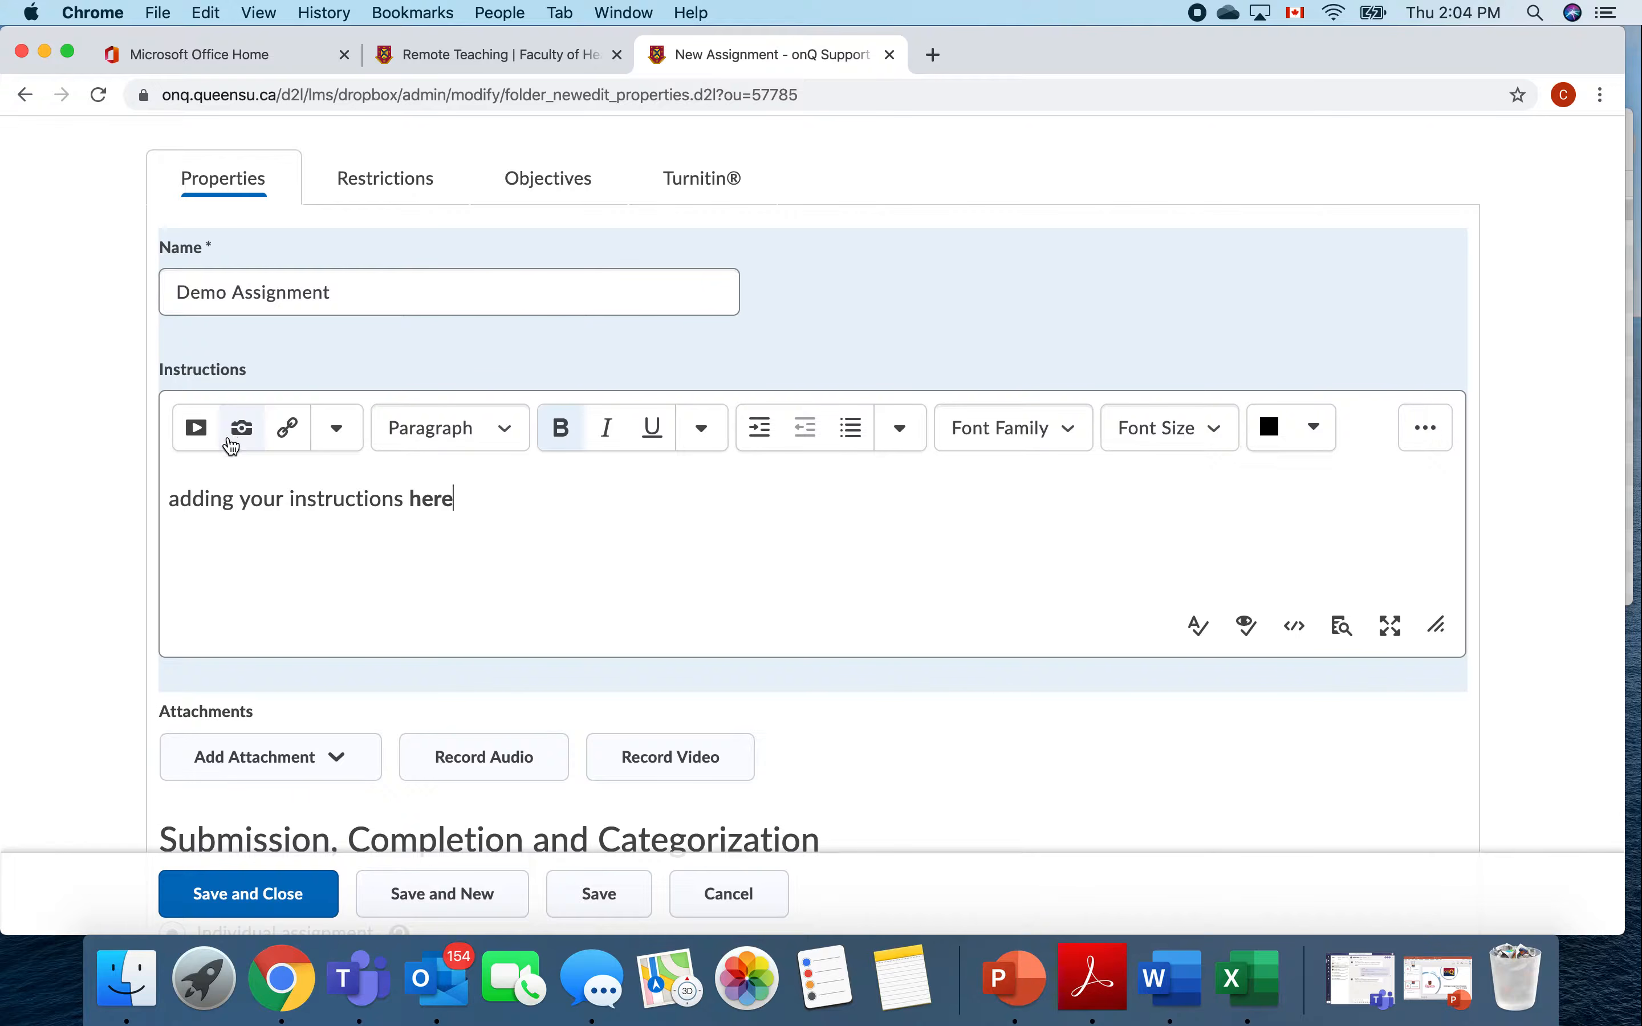
{"action": "left_click", "coordinate": [435, 429]}
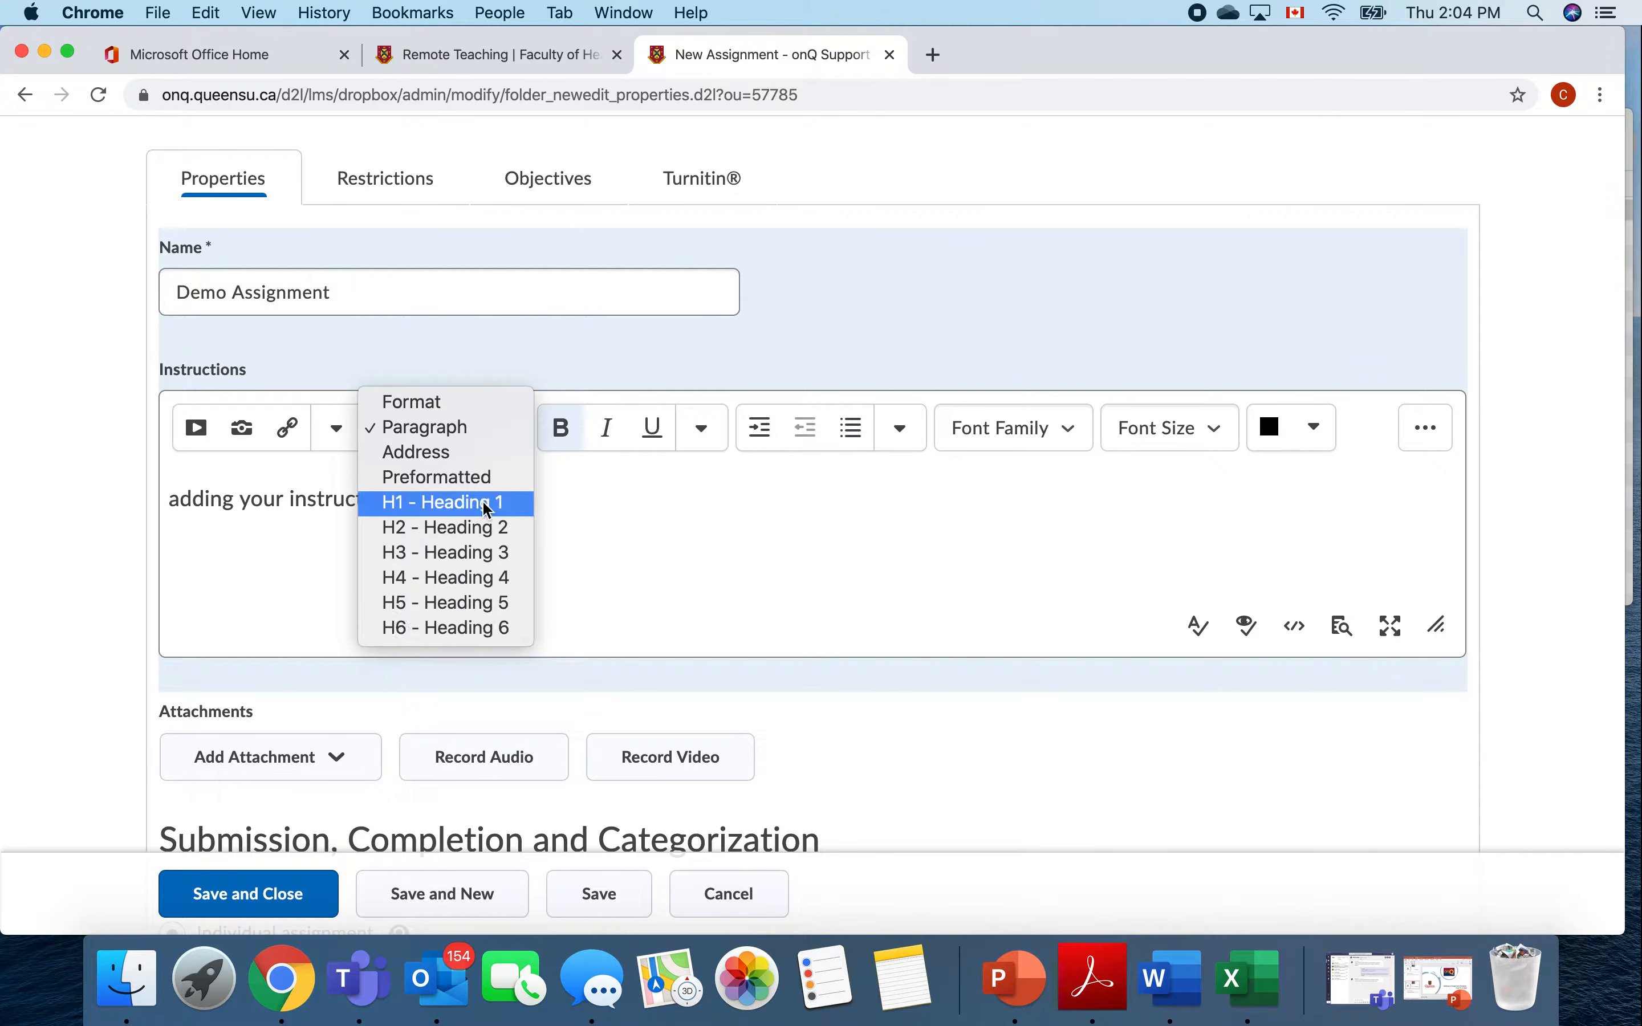
{"action": "key", "text": "Escape"}
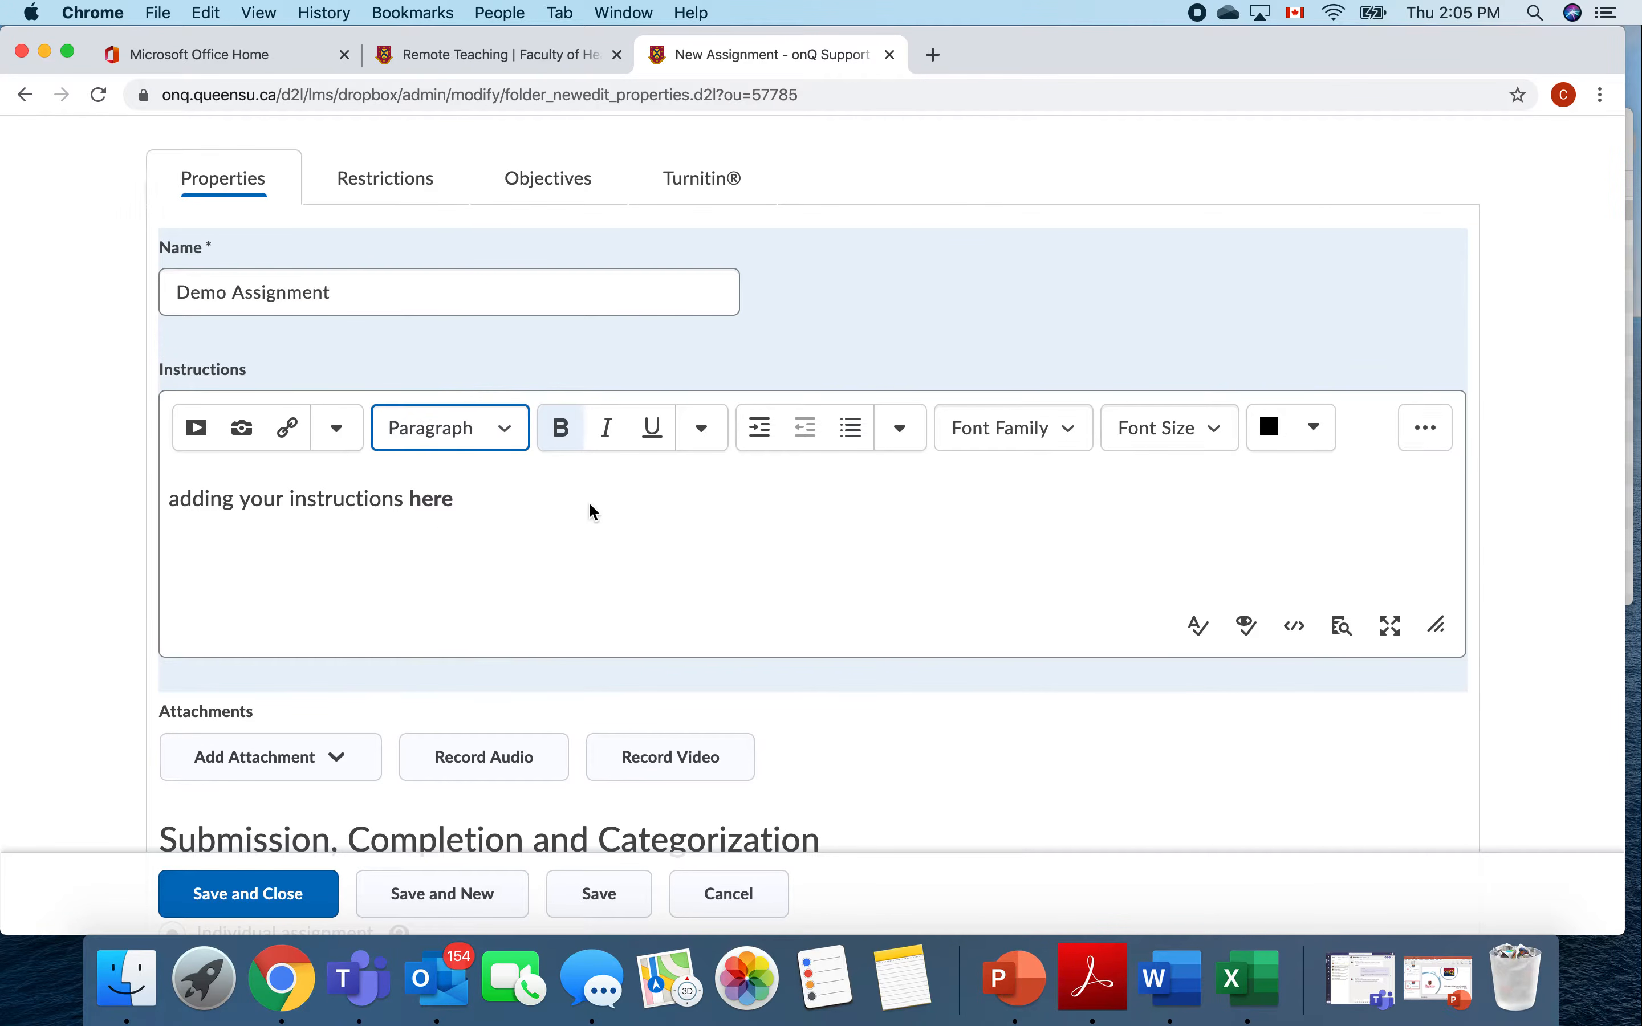
- Select Individual assignment as the assignment type for Demo Assignment
{"action": "scroll", "coordinate": [593, 512], "scroll_direction": "down", "scroll_amount": 5}
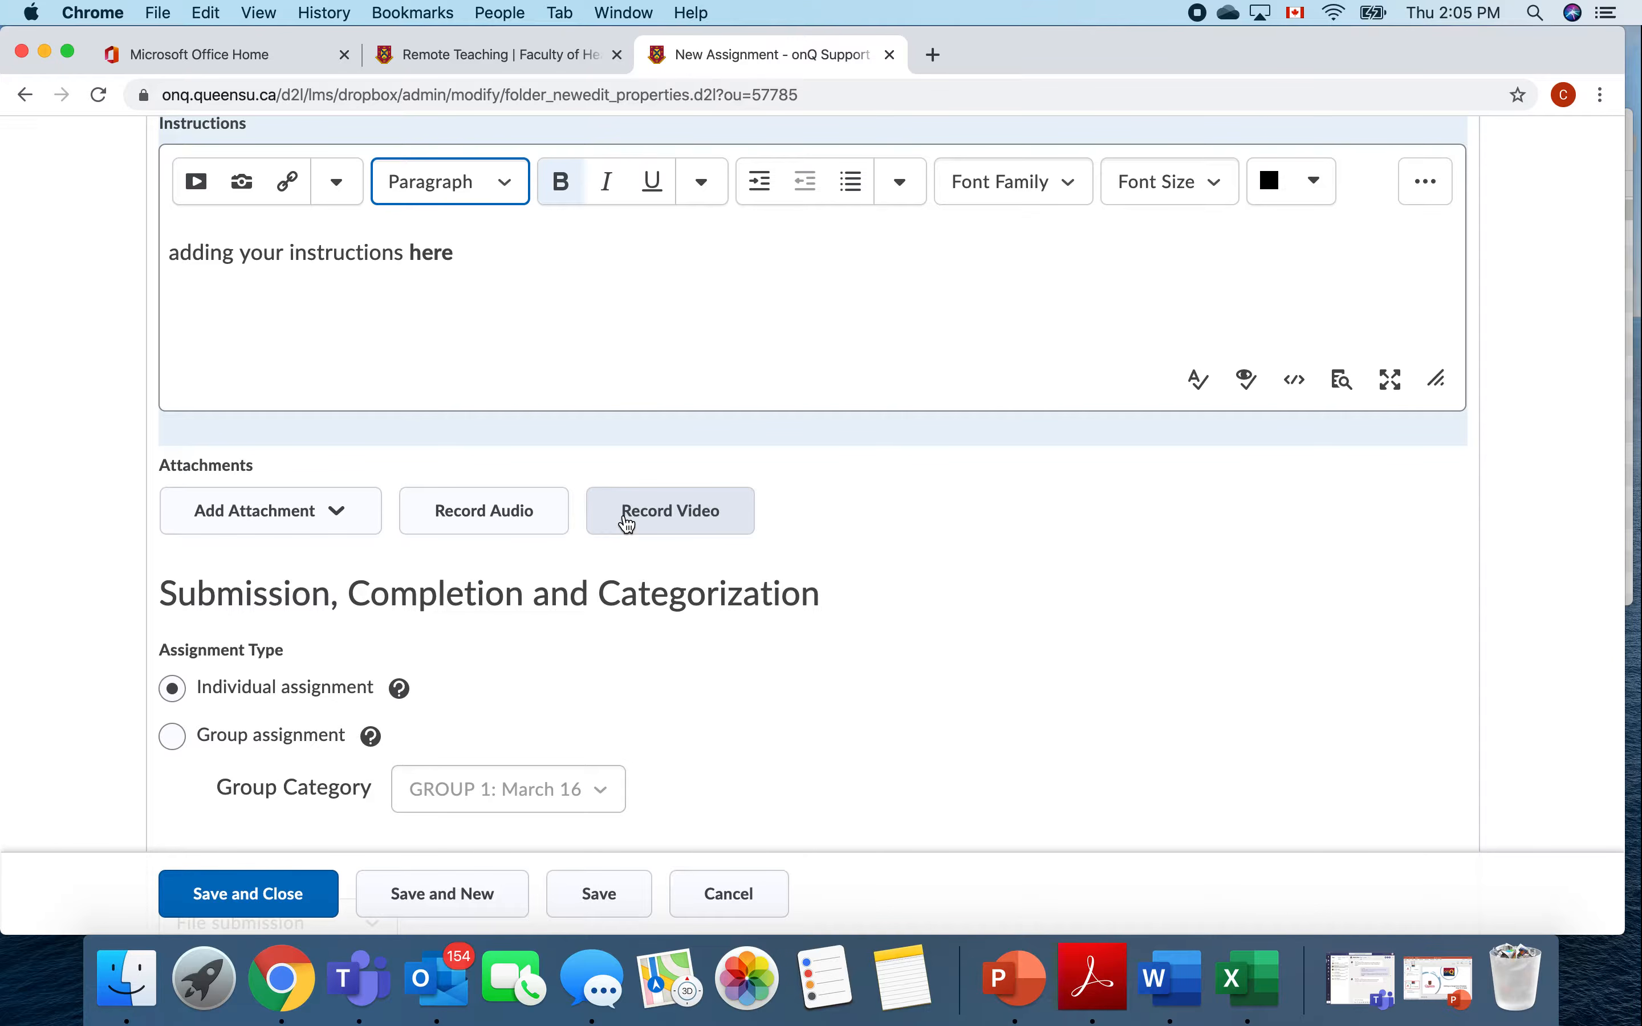
{"action": "scroll", "coordinate": [799, 514], "scroll_direction": "down", "scroll_amount": 5}
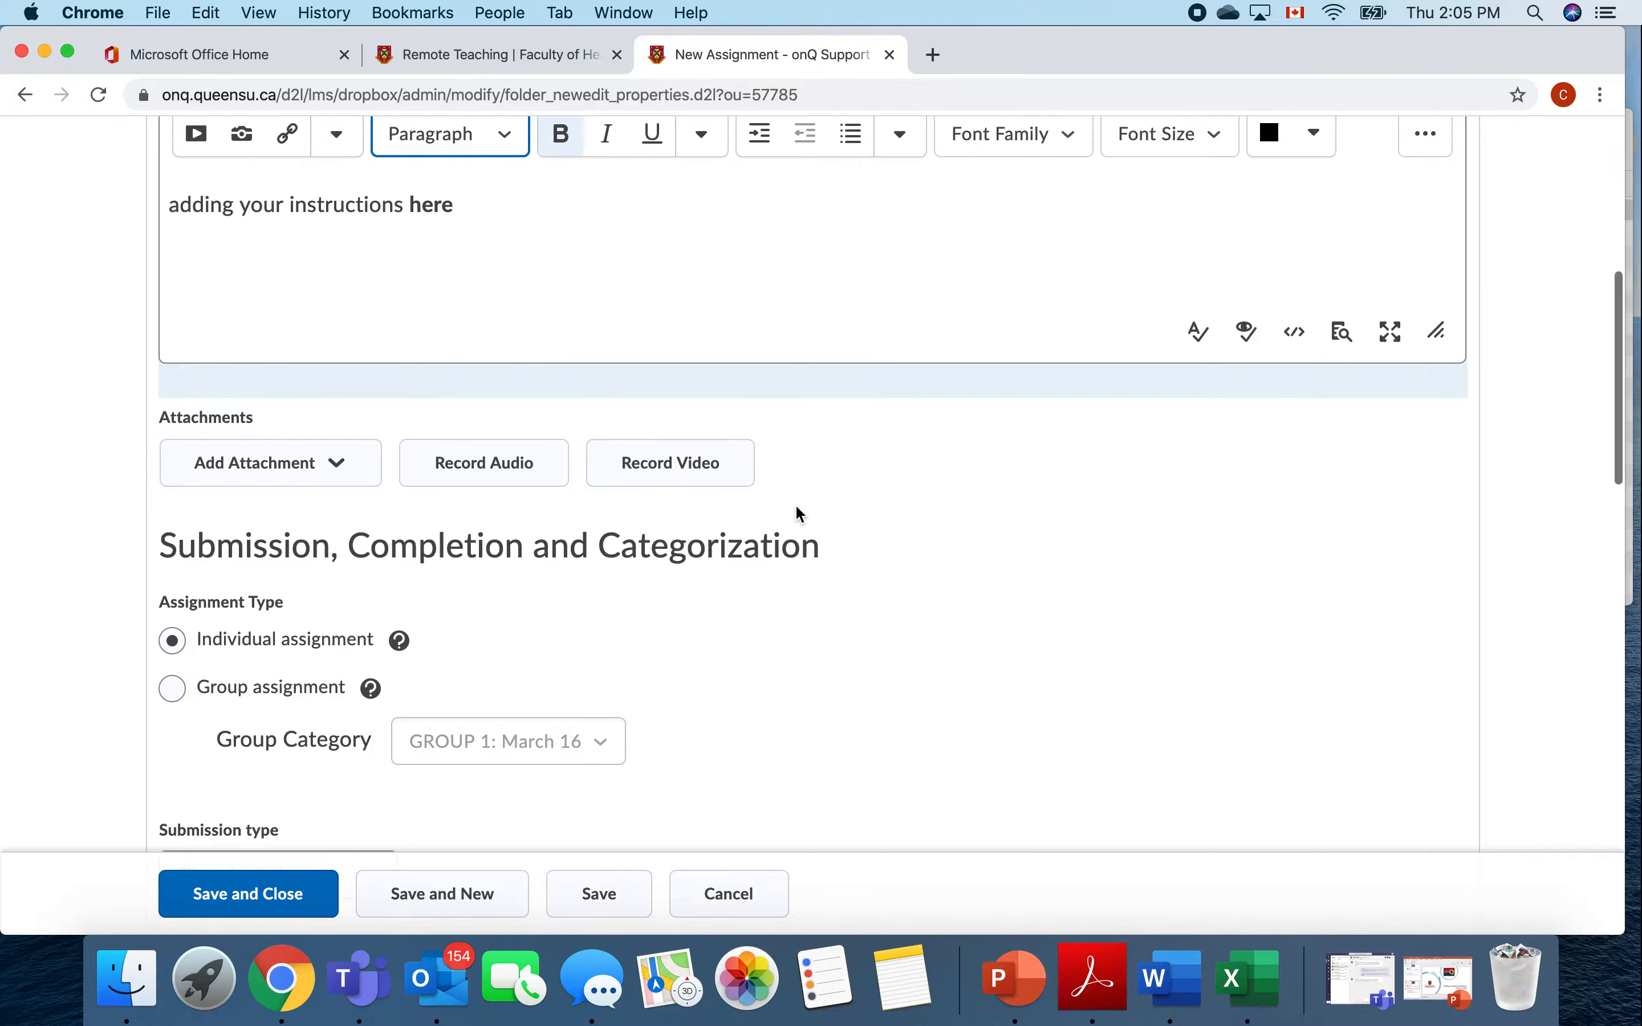
{"action": "scroll", "coordinate": [799, 514], "scroll_direction": "down", "scroll_amount": 4}
{"action": "left_click", "coordinate": [331, 230]}
{"action": "left_click", "coordinate": [332, 229]}
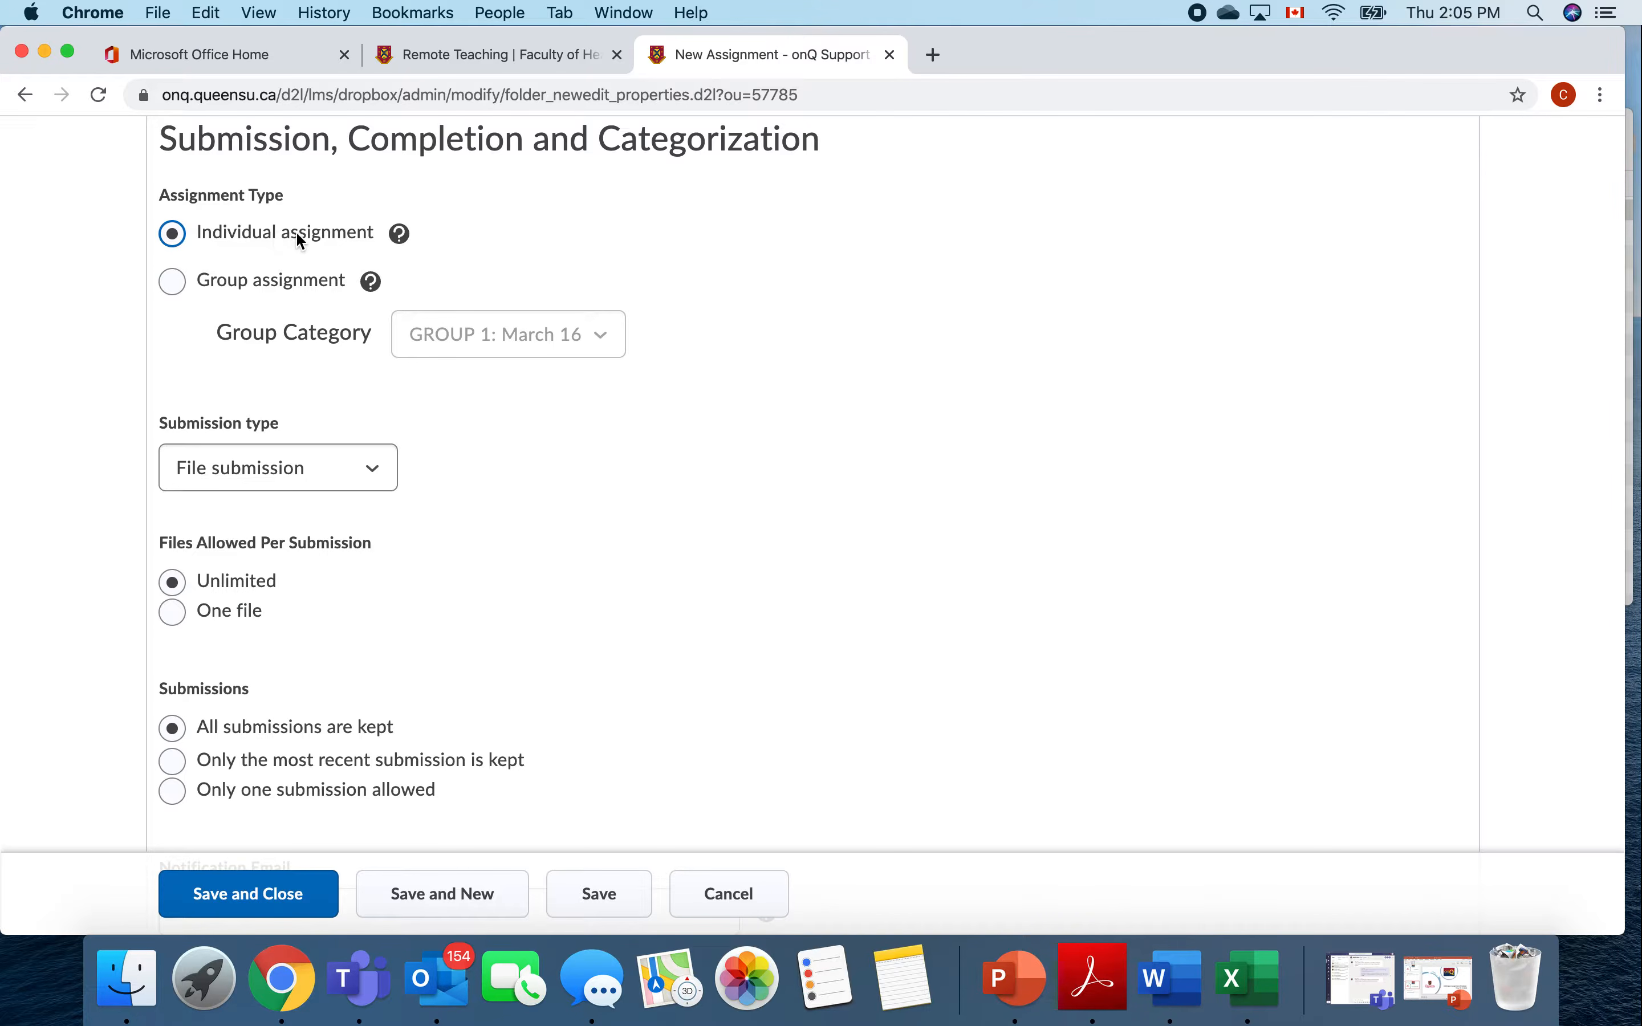
- Try the Group assignment type, check its group categories, and return to Individual assignment
{"action": "left_click", "coordinate": [176, 282]}
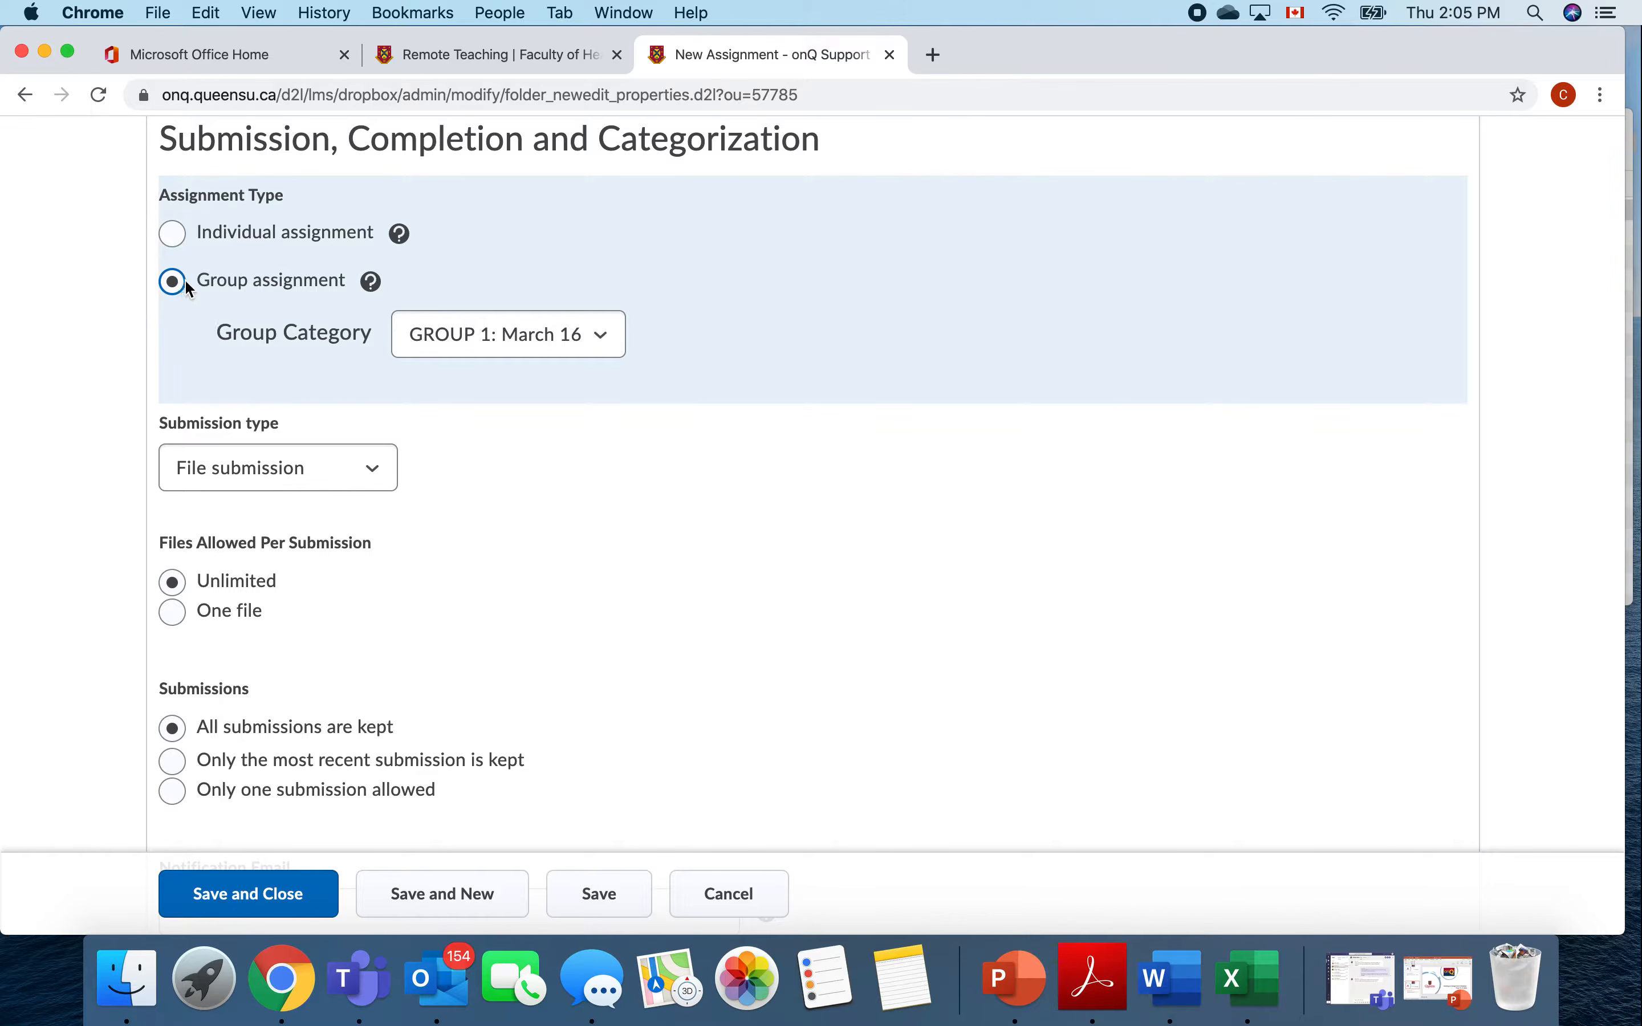
{"action": "left_click", "coordinate": [507, 322]}
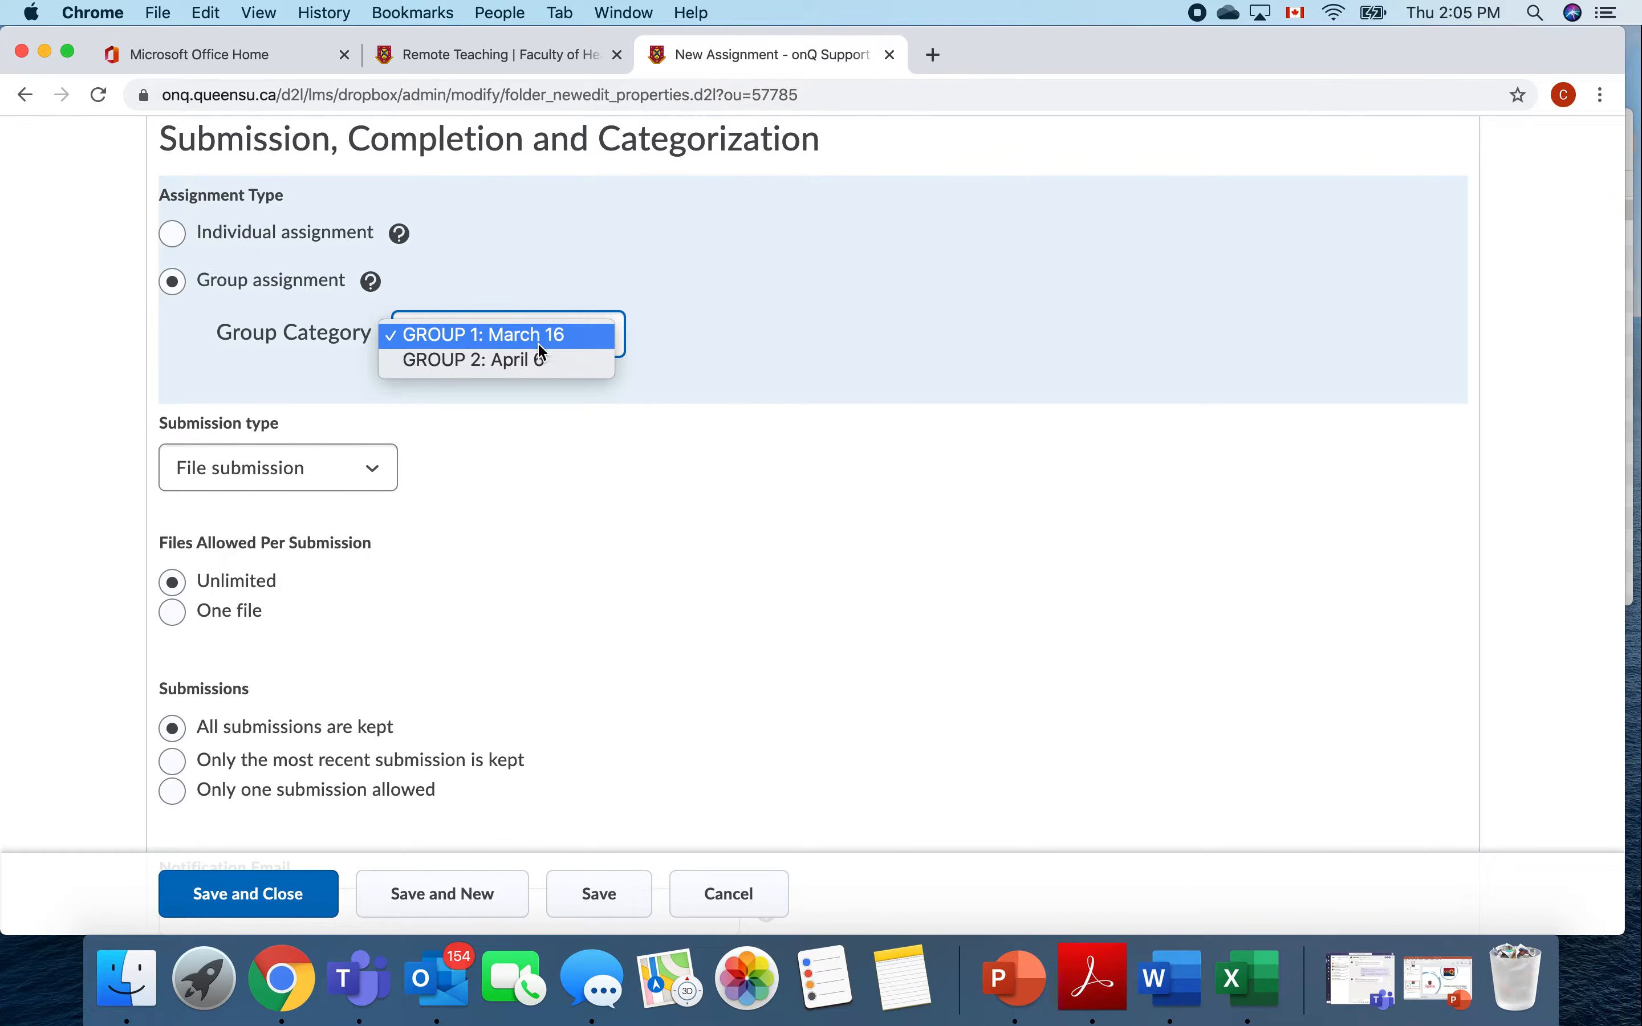
{"action": "left_click", "coordinate": [542, 300]}
{"action": "left_click", "coordinate": [166, 233]}
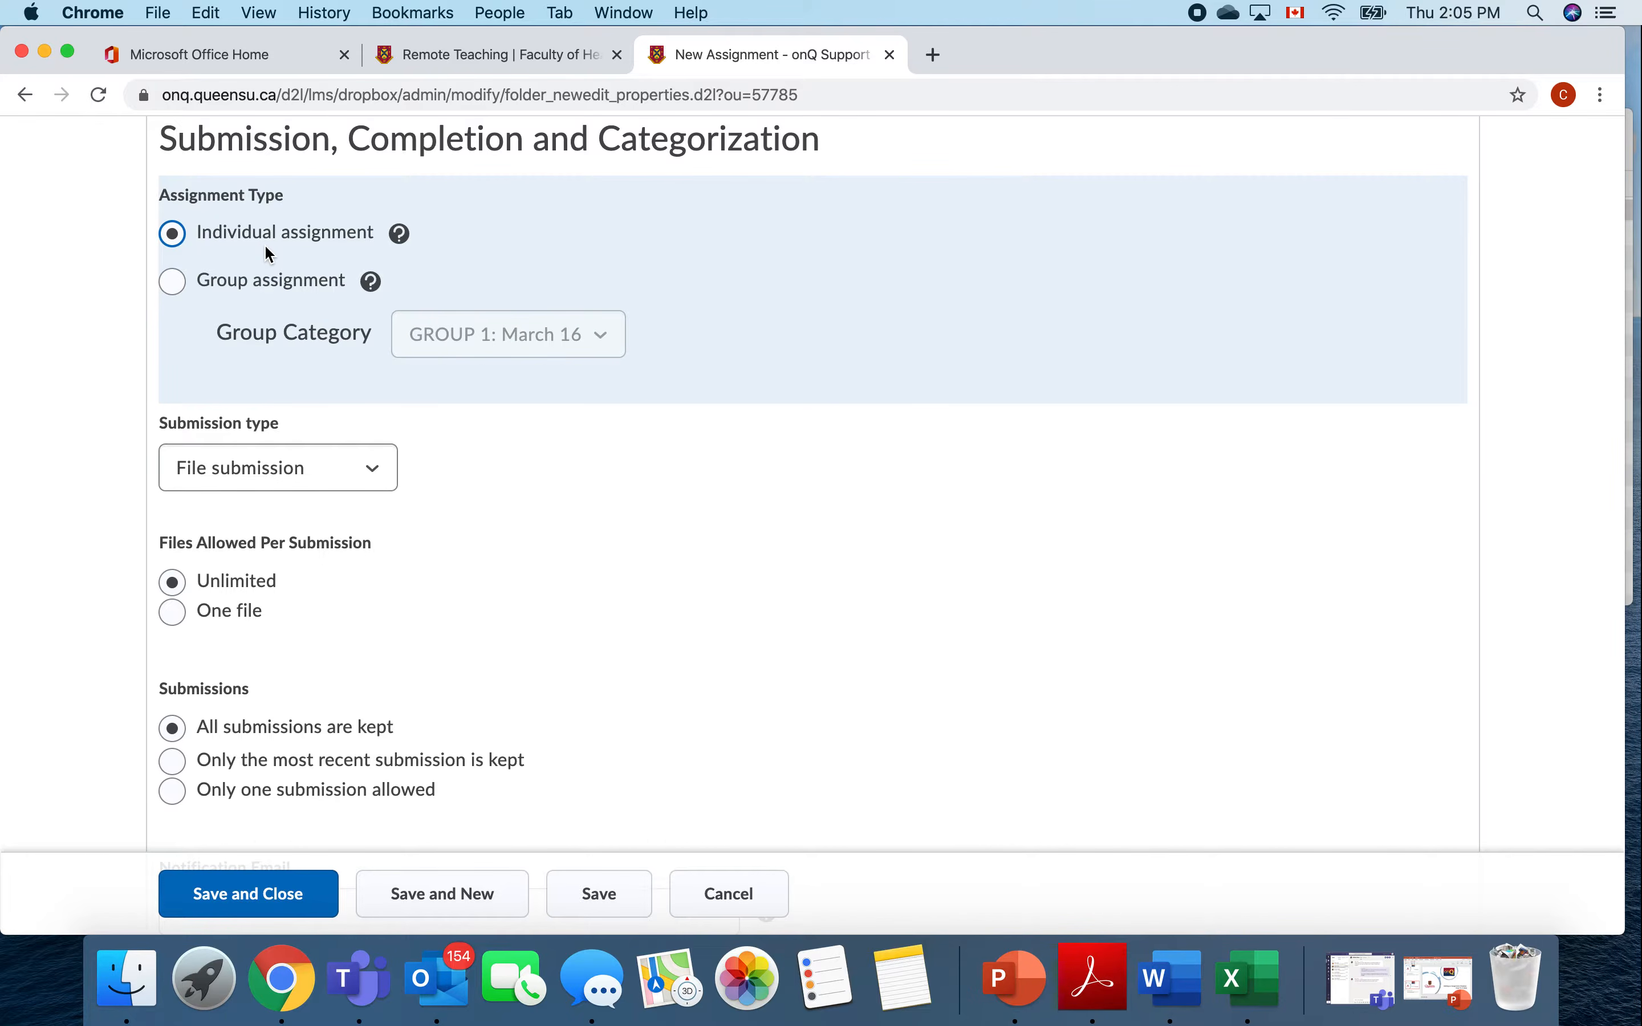
- View the available submission types and leave File submission selected
{"action": "scroll", "coordinate": [265, 247], "scroll_direction": "down", "scroll_amount": 5}
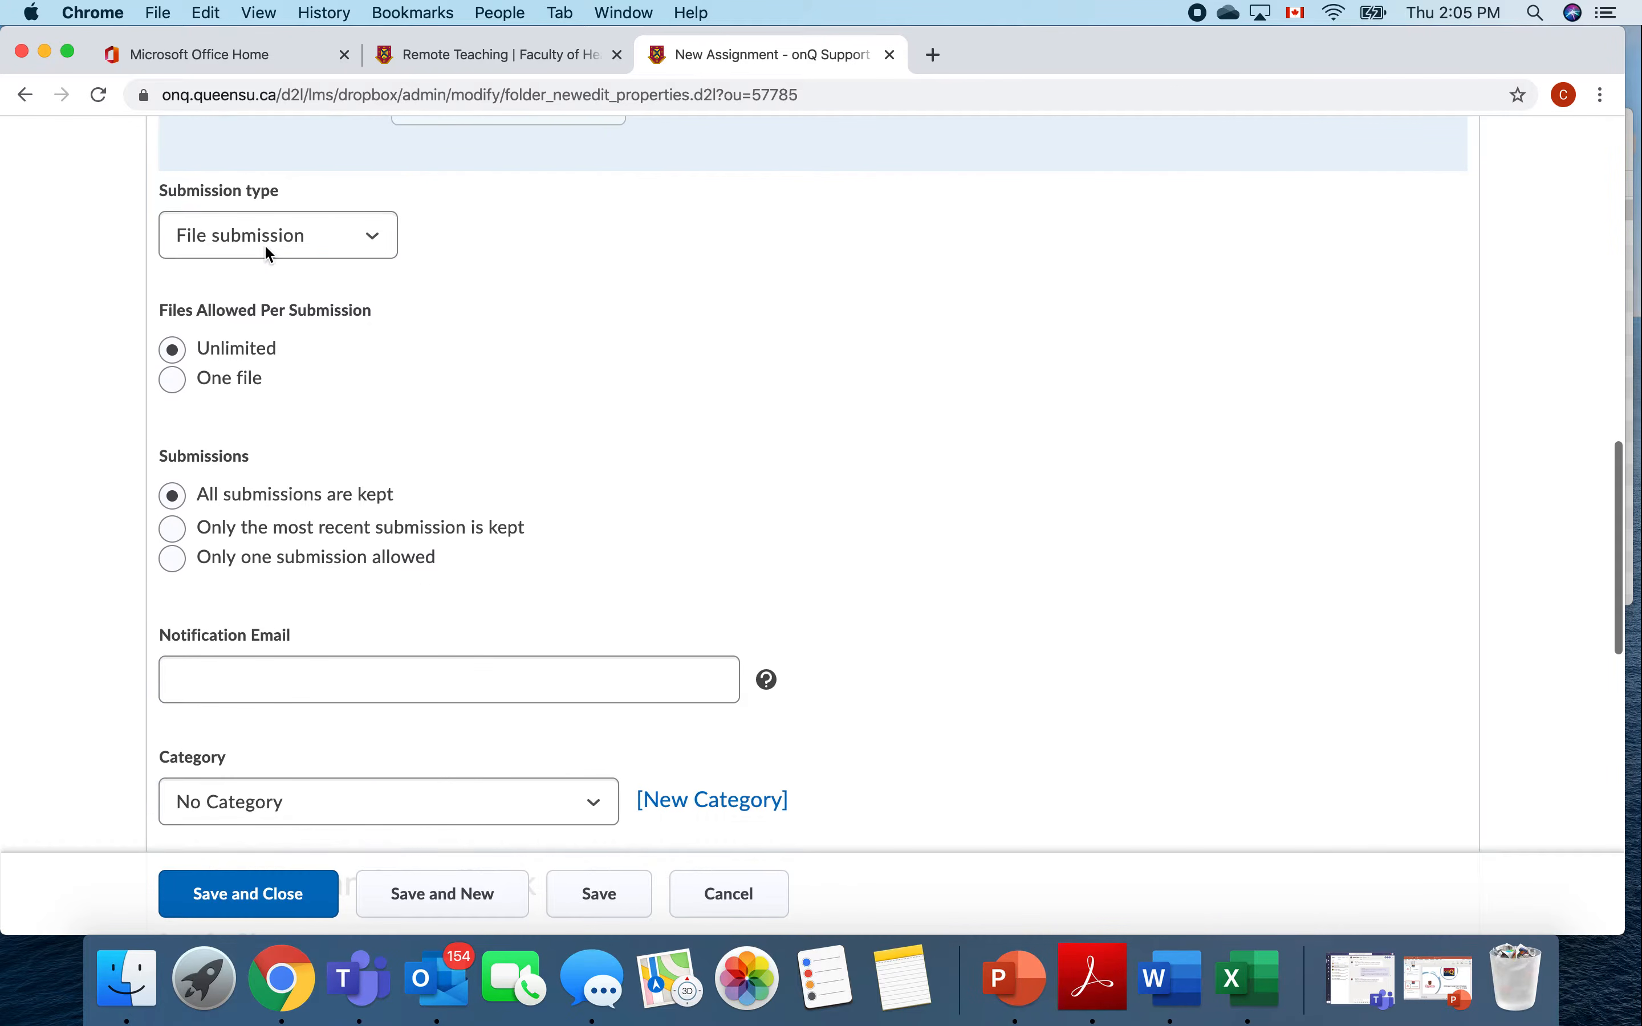
{"action": "left_click", "coordinate": [318, 234]}
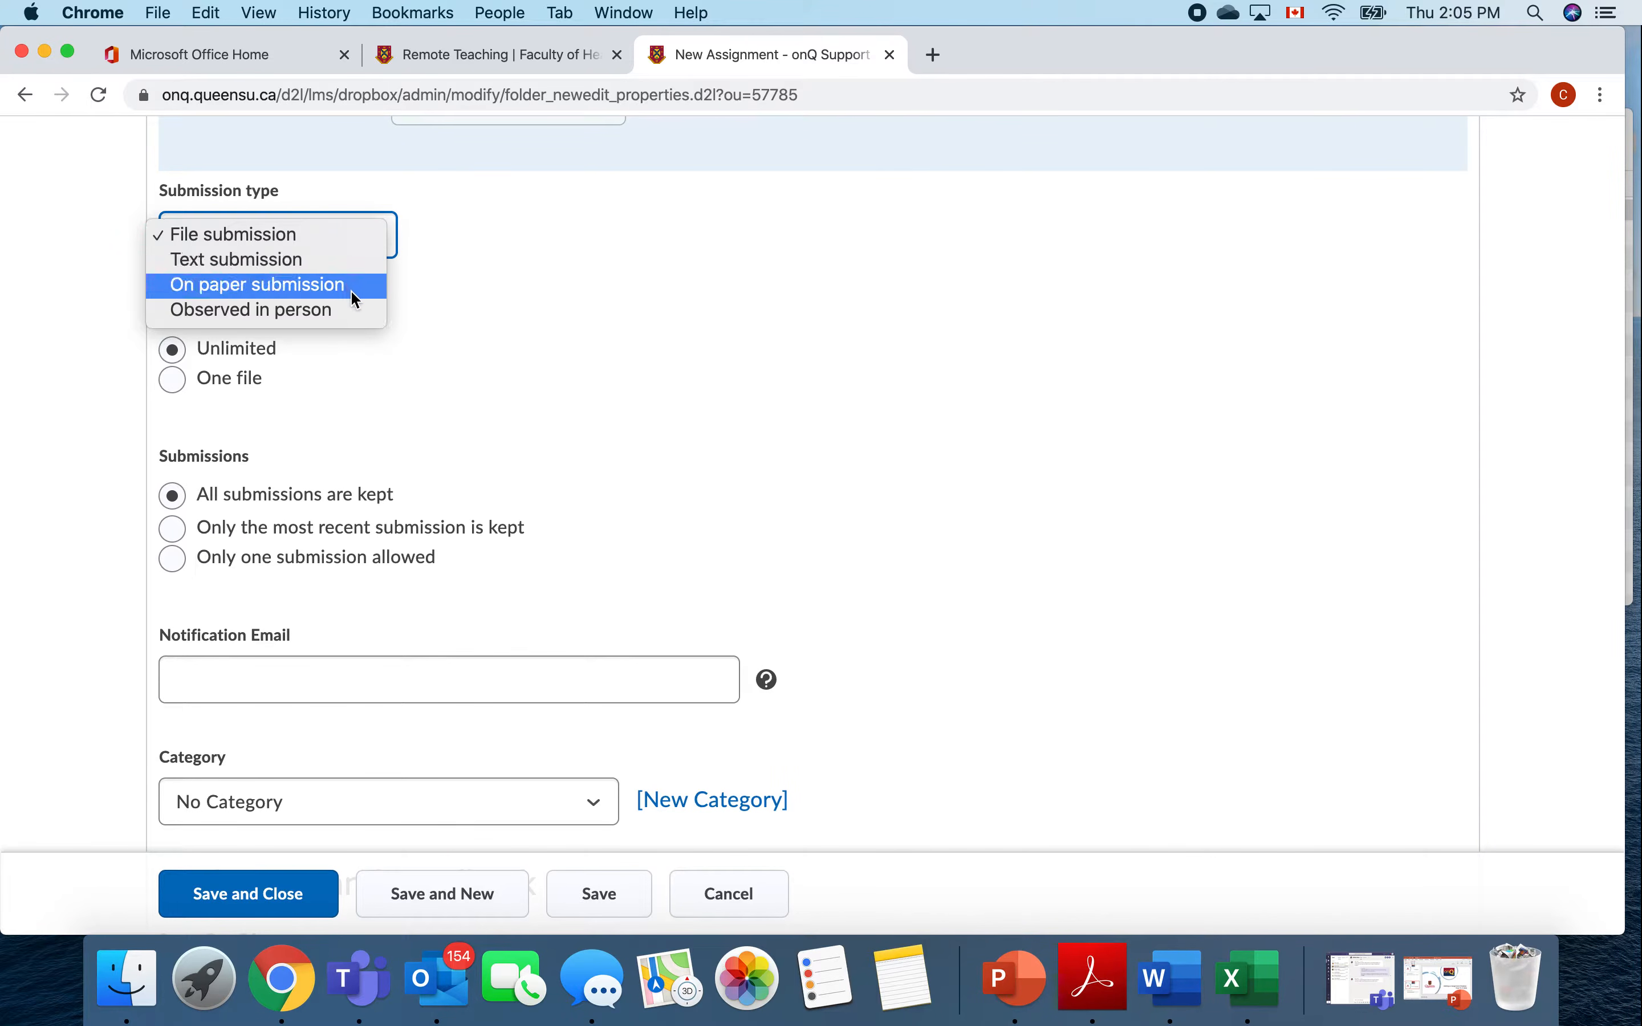
{"action": "left_click", "coordinate": [459, 313]}
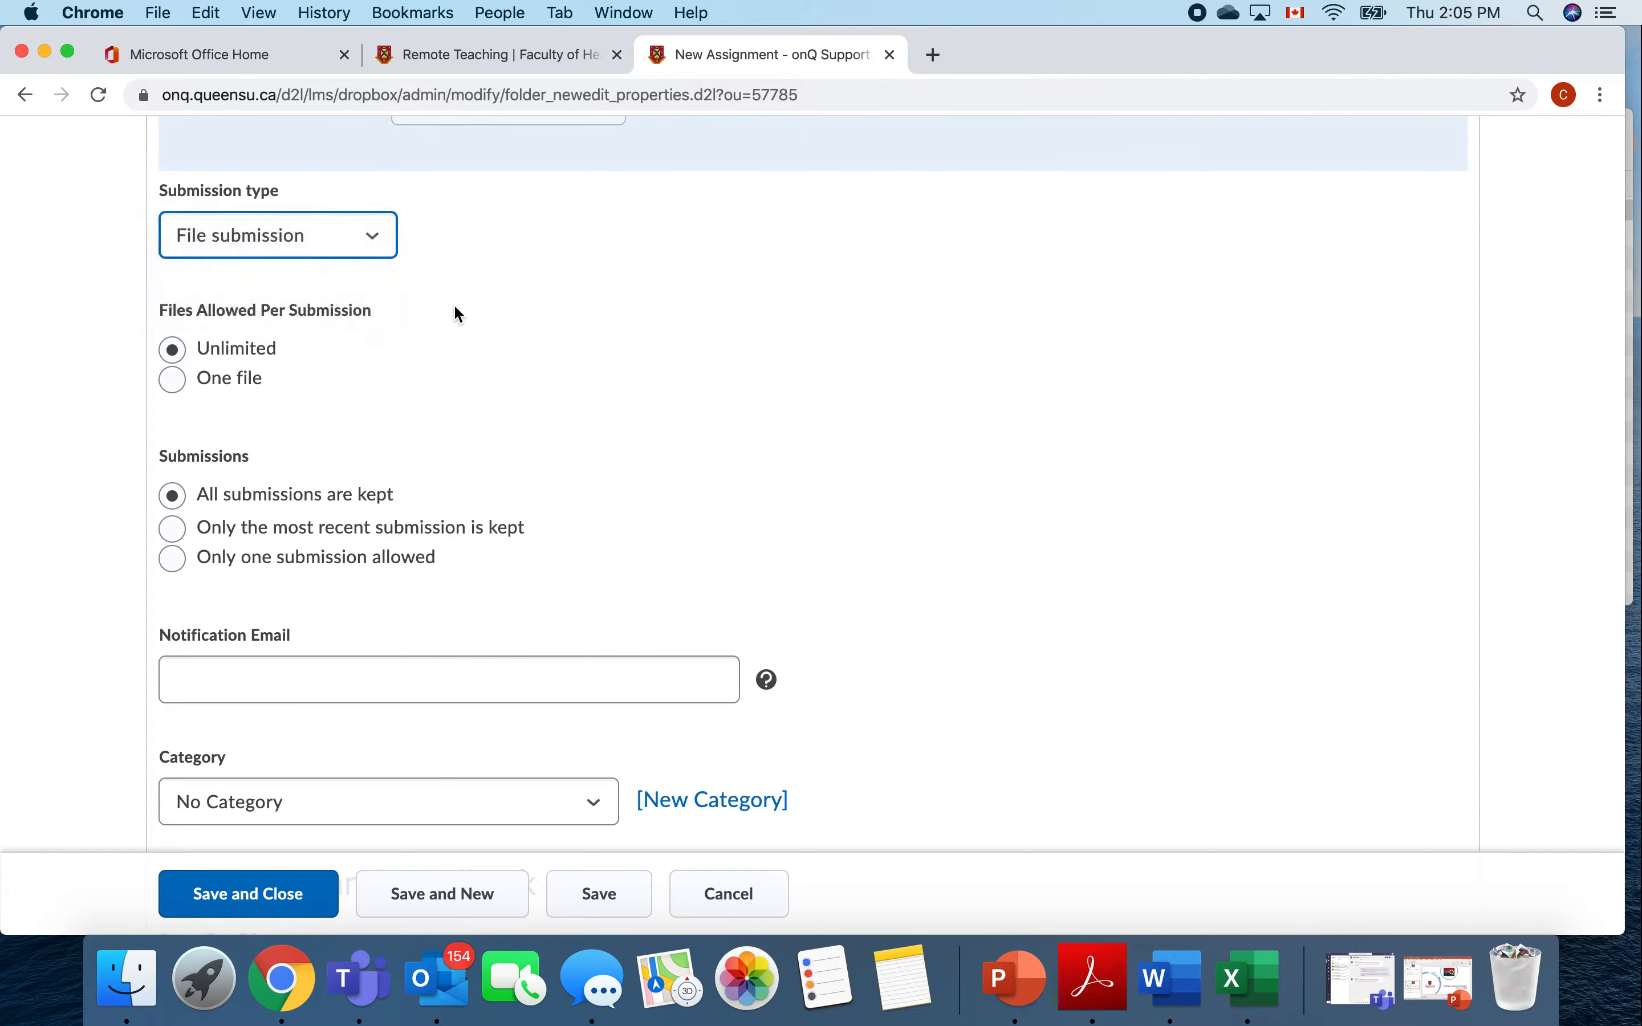
- Try limiting the files allowed per submission to One file, and restore Unlimited
{"action": "scroll", "coordinate": [445, 320], "scroll_direction": "down", "scroll_amount": 3}
{"action": "scroll", "coordinate": [442, 325], "scroll_direction": "down", "scroll_amount": 1}
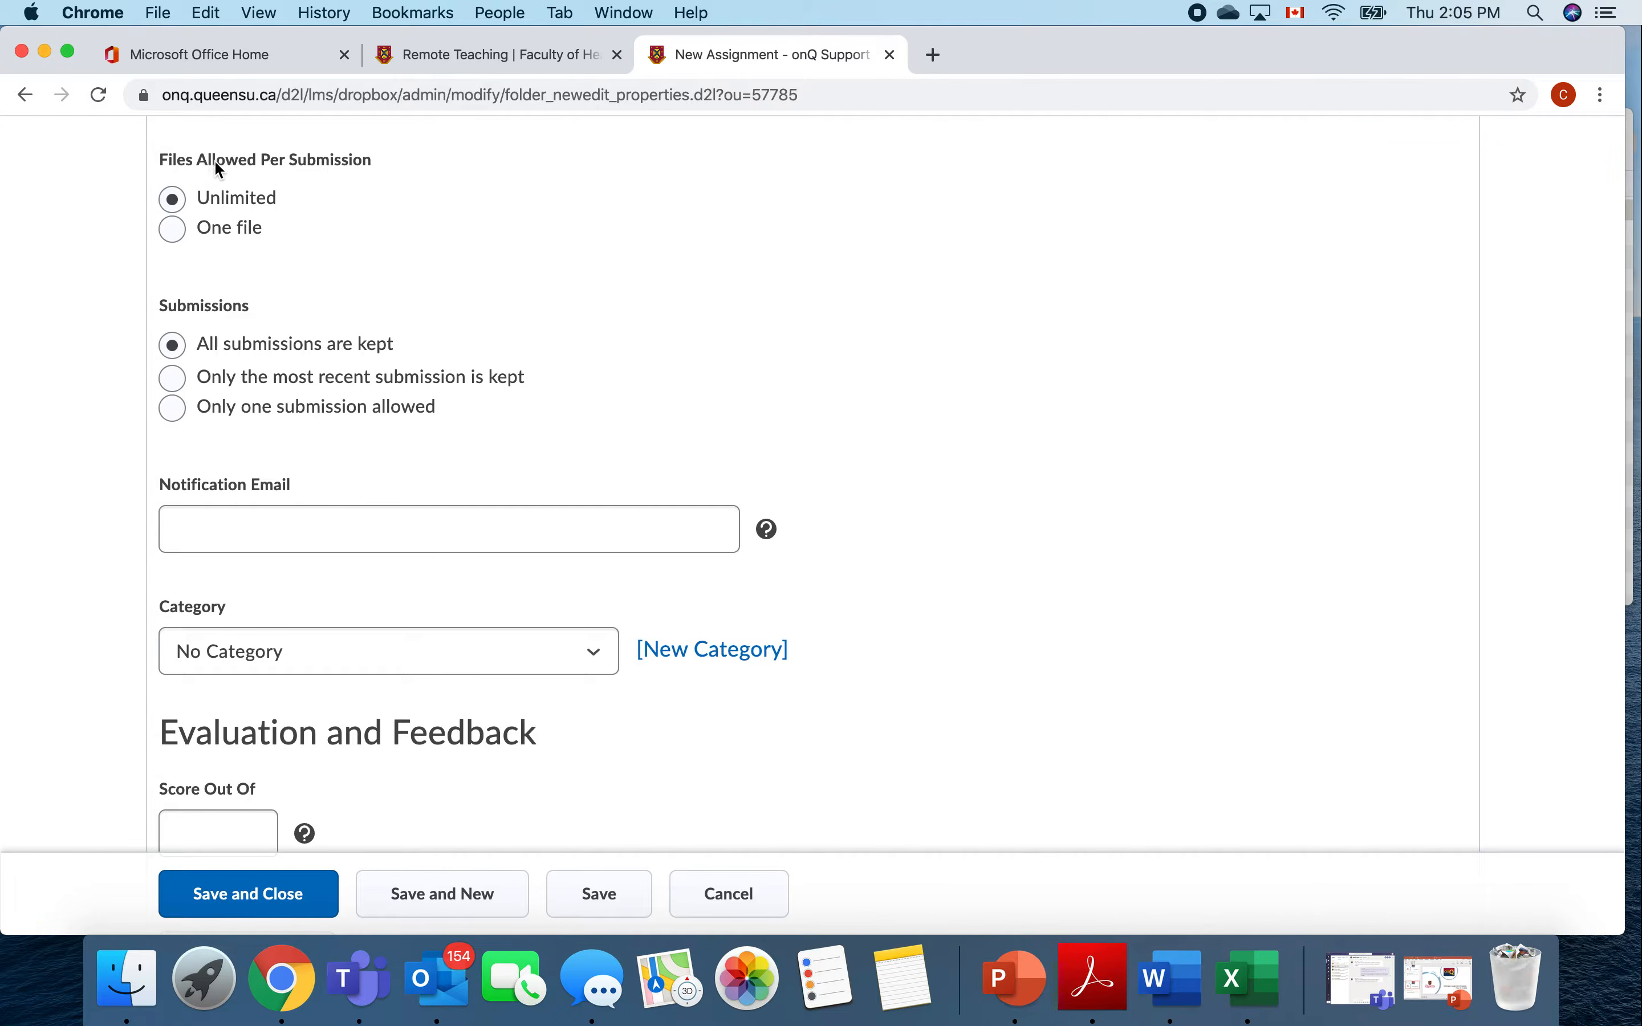
{"action": "left_click", "coordinate": [173, 228]}
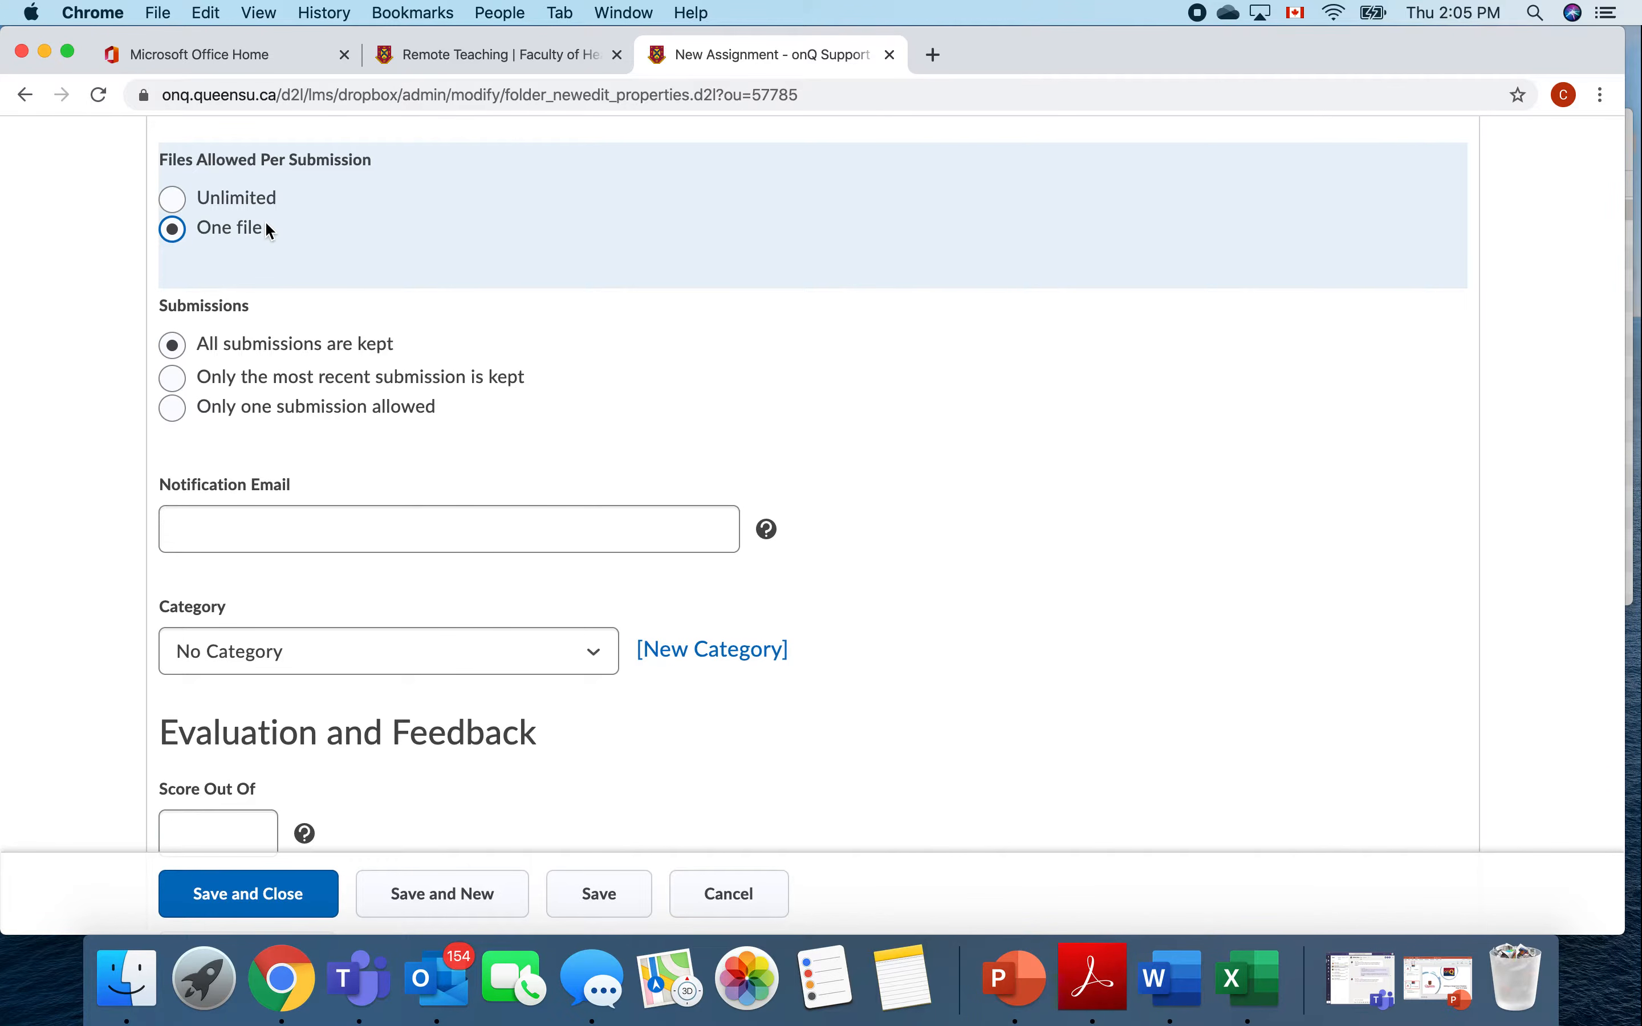
{"action": "left_click", "coordinate": [185, 195]}
- Go through the submission retention options and set Submissions to "Only one submission allowed"
{"action": "left_click", "coordinate": [172, 377]}
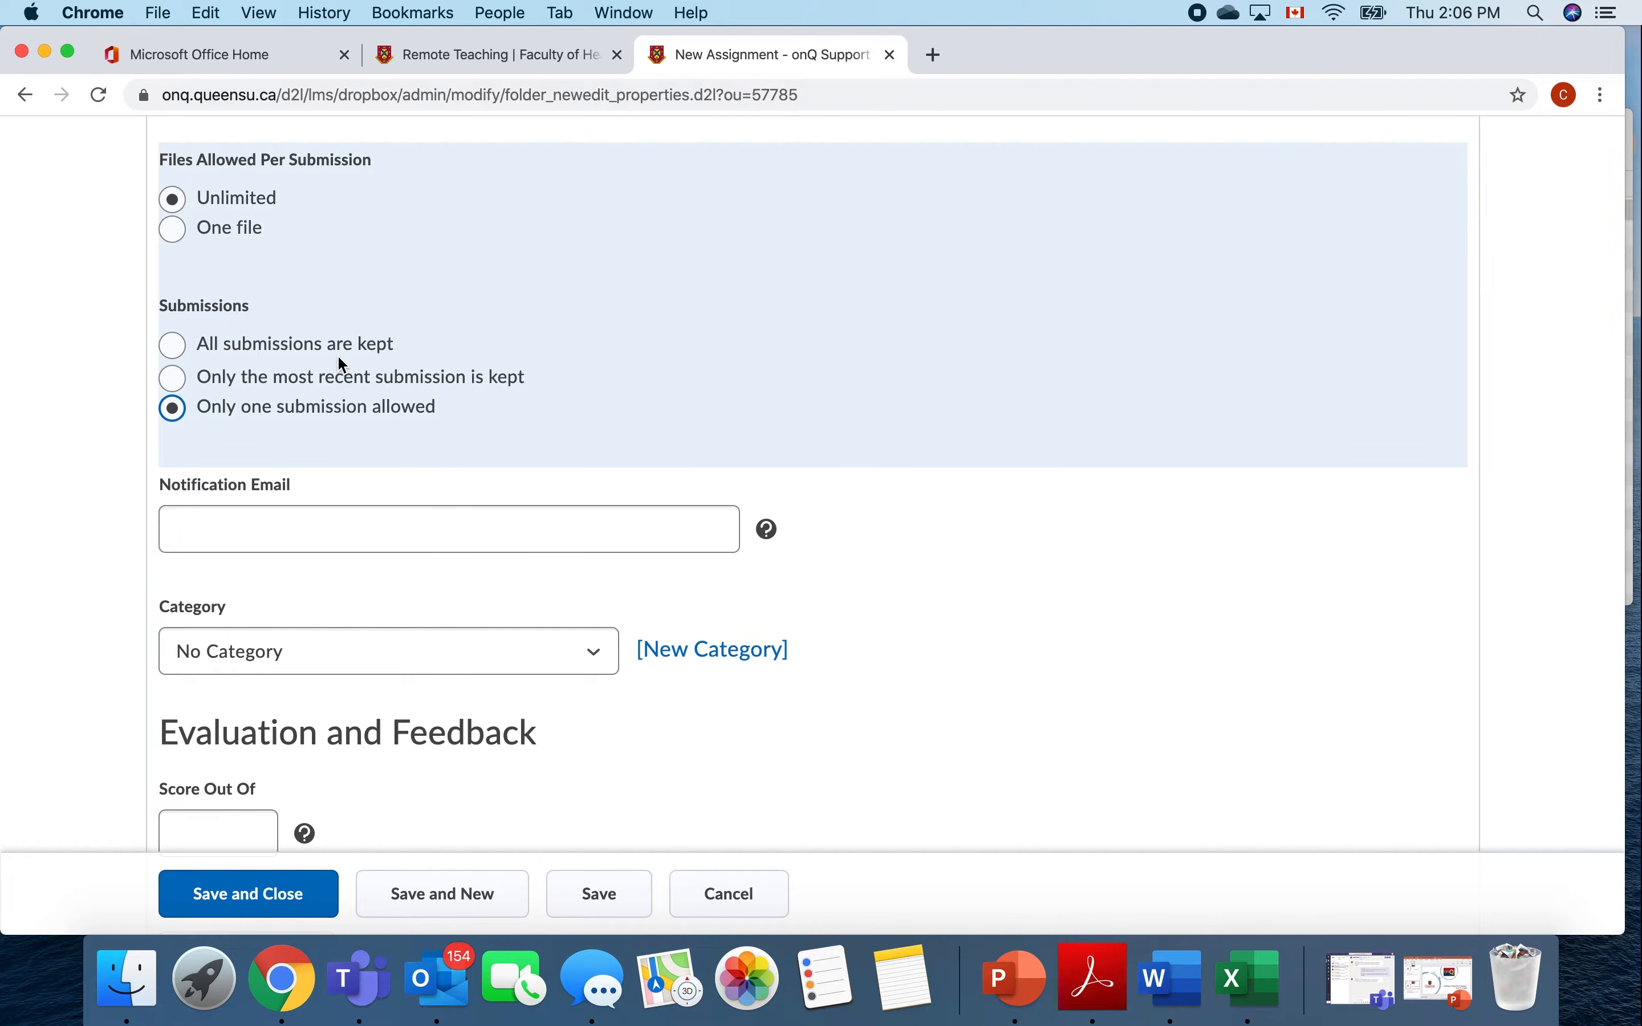
{"action": "left_click", "coordinate": [174, 343]}
{"action": "left_click_drag", "start_coordinate": [210, 351], "coordinate": [396, 353]}
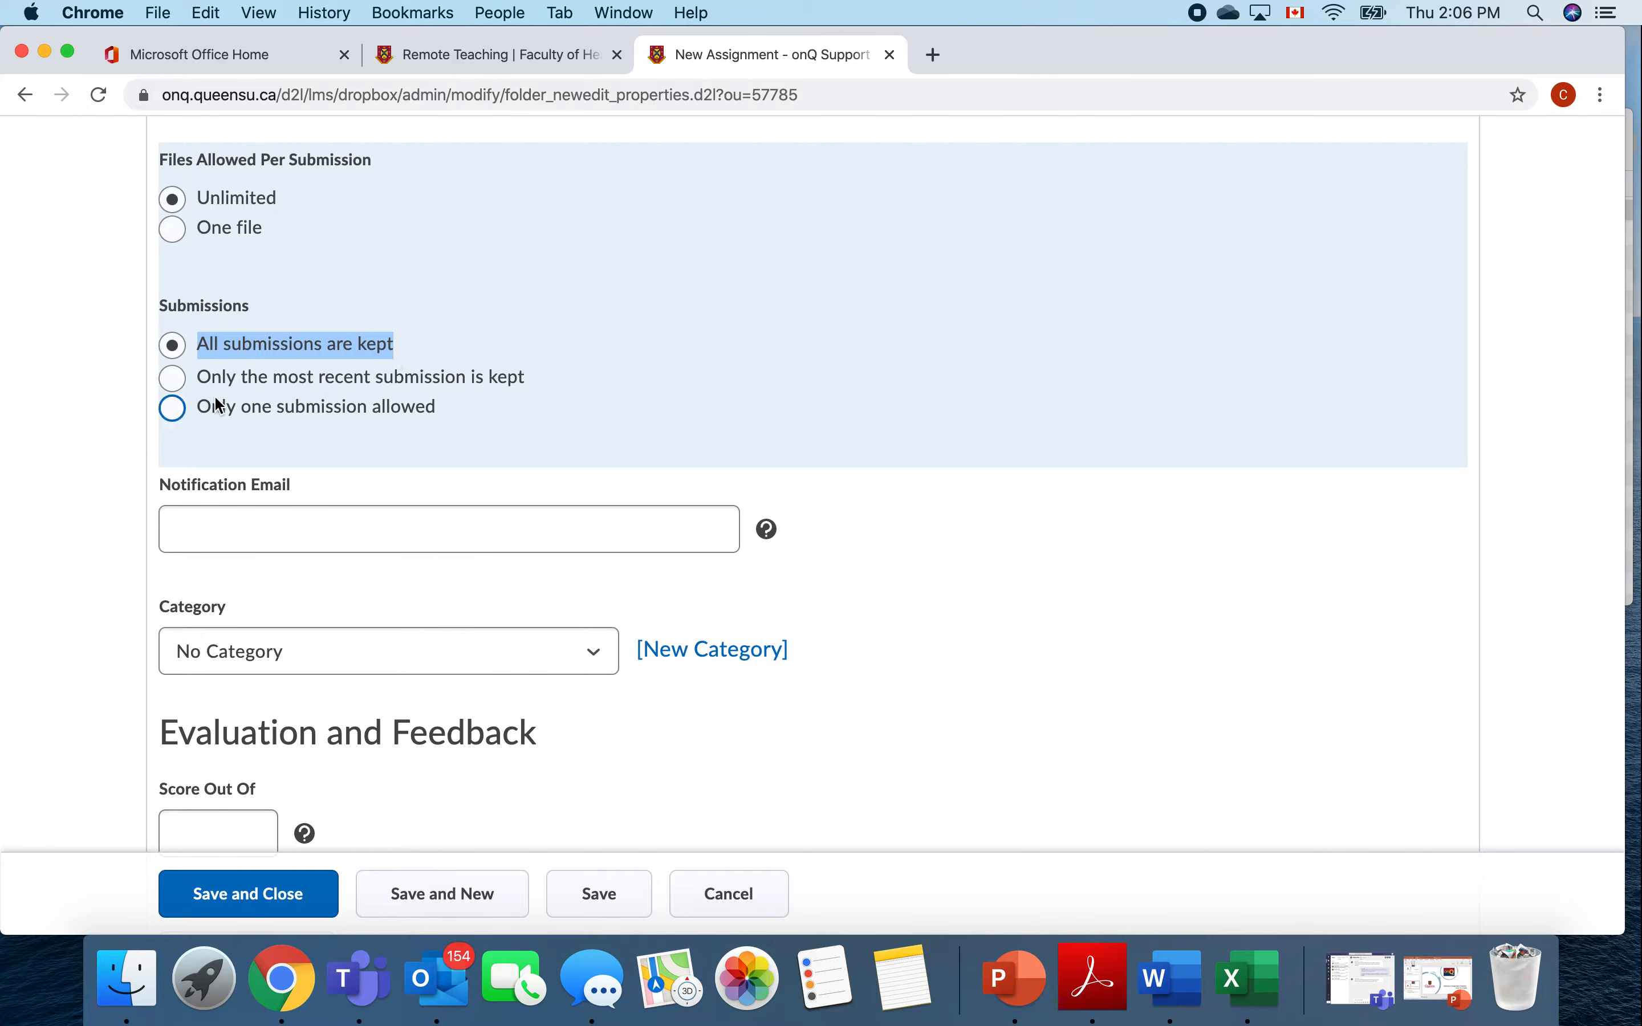
{"action": "left_click", "coordinate": [173, 381]}
{"action": "left_click", "coordinate": [174, 408]}
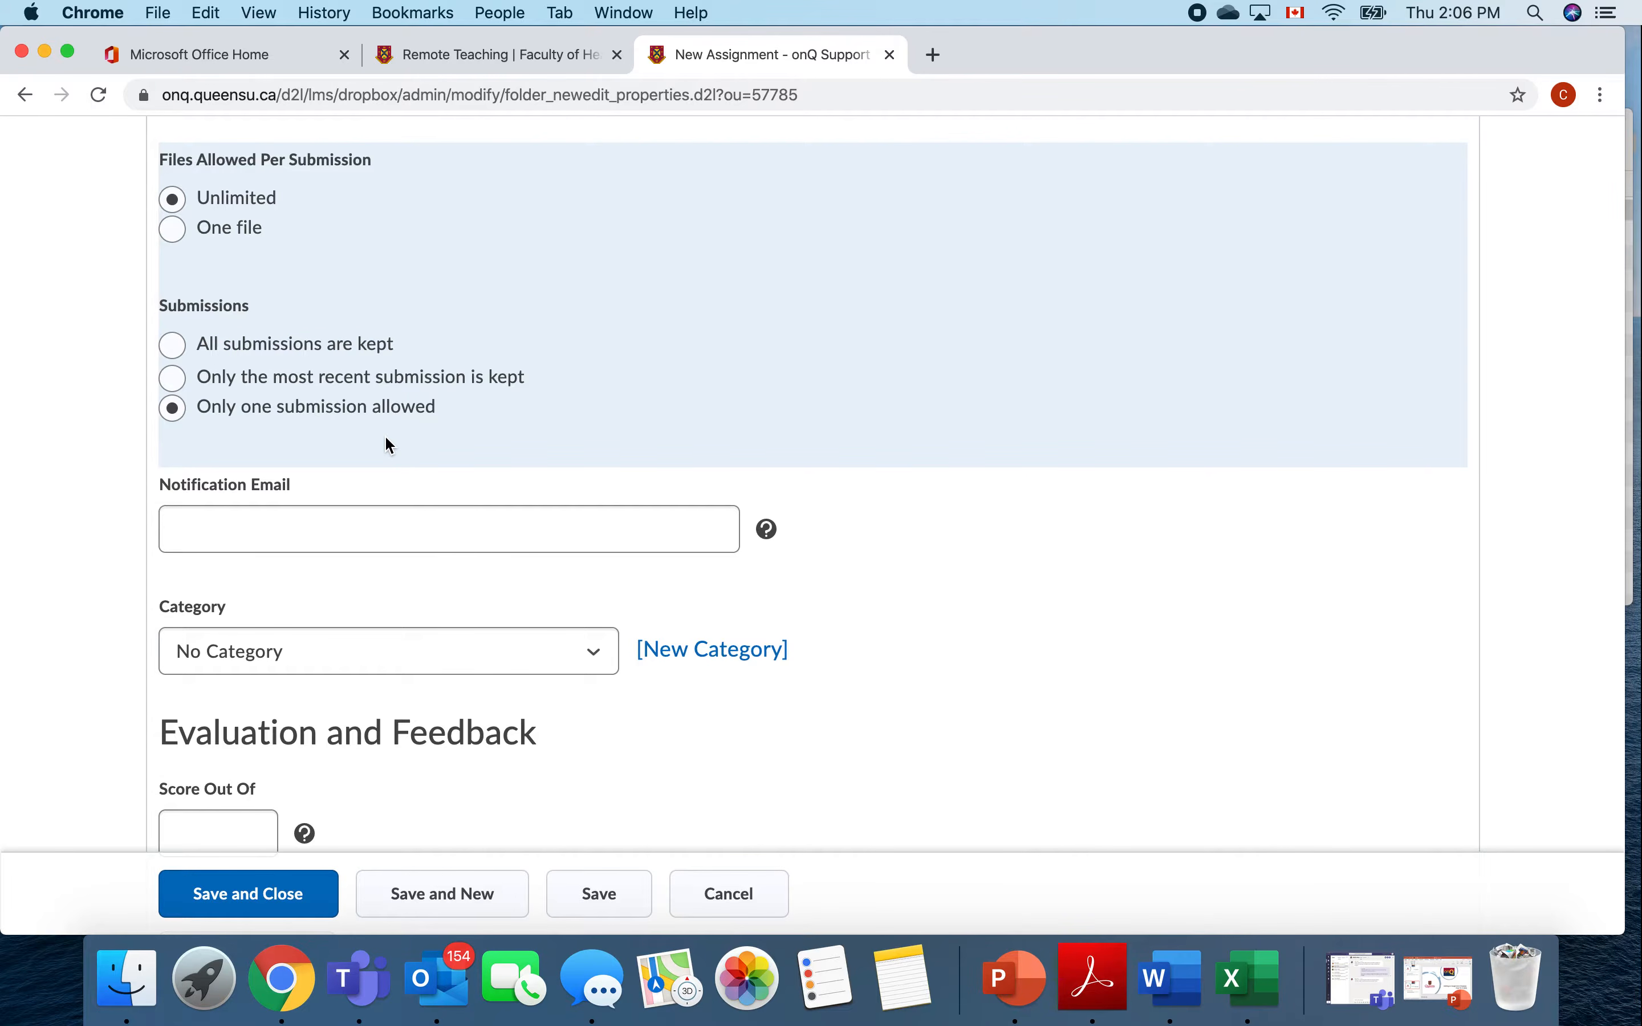
- Examine the notification email field, the category setting and the evaluation and feedback options
{"action": "scroll", "coordinate": [390, 445], "scroll_direction": "down", "scroll_amount": 2}
{"action": "left_click", "coordinate": [389, 459]}
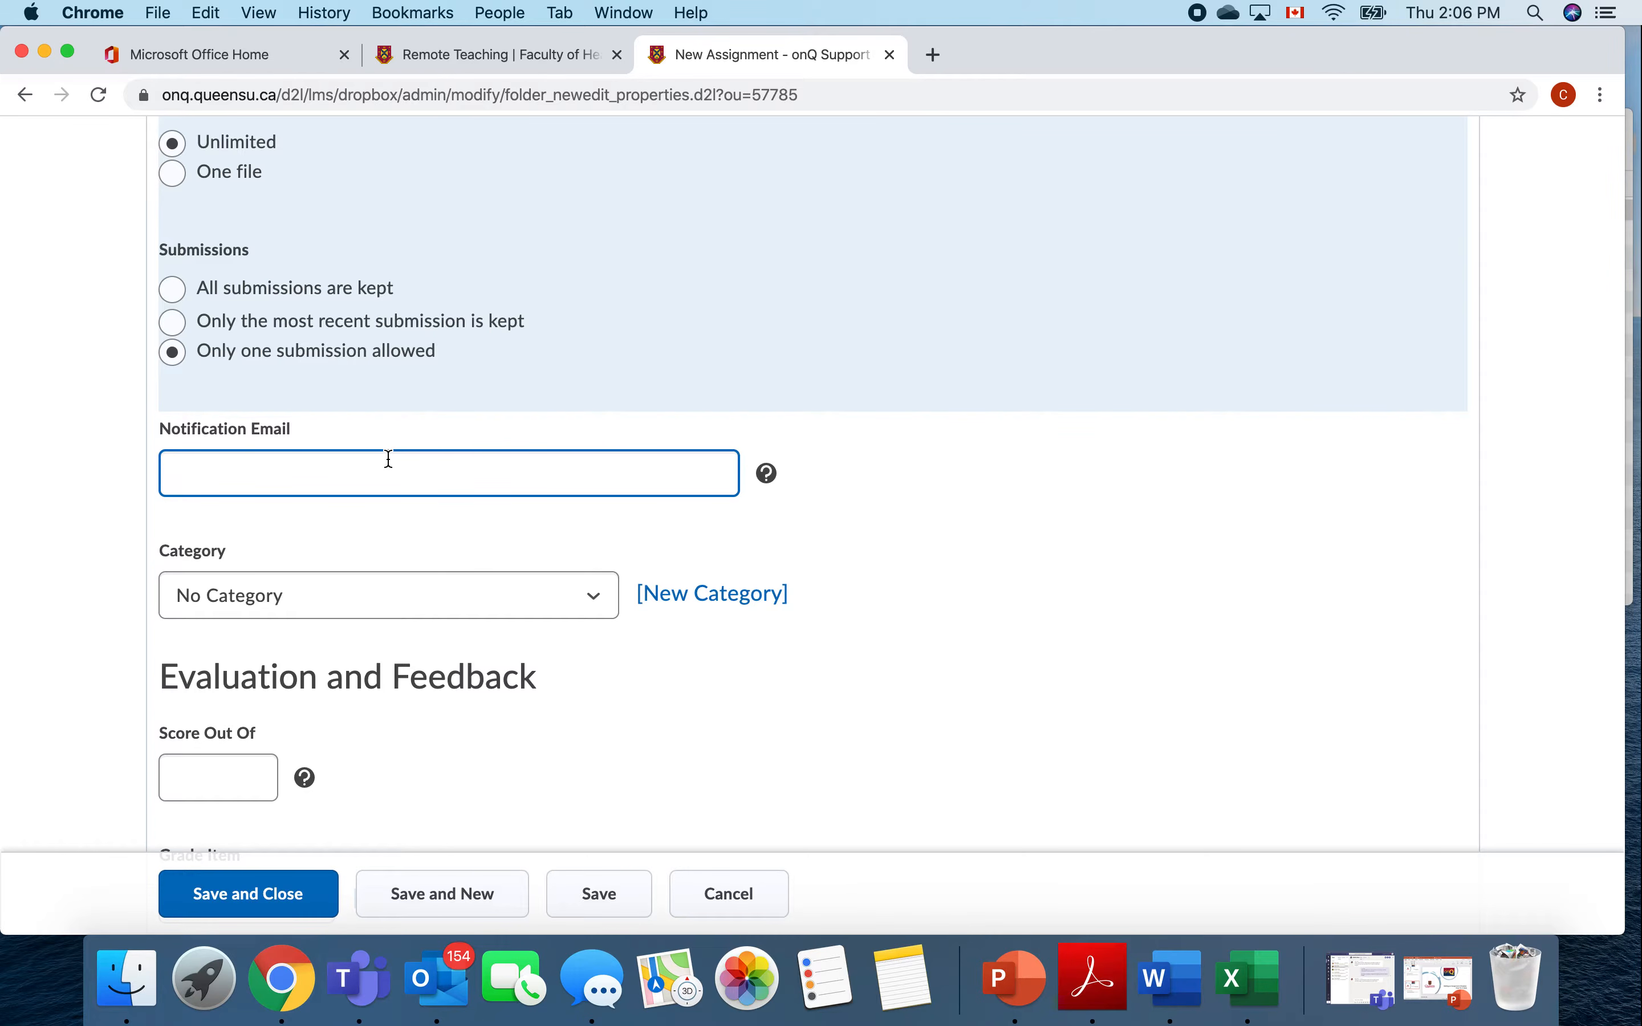
{"action": "scroll", "coordinate": [389, 459], "scroll_direction": "down", "scroll_amount": 2}
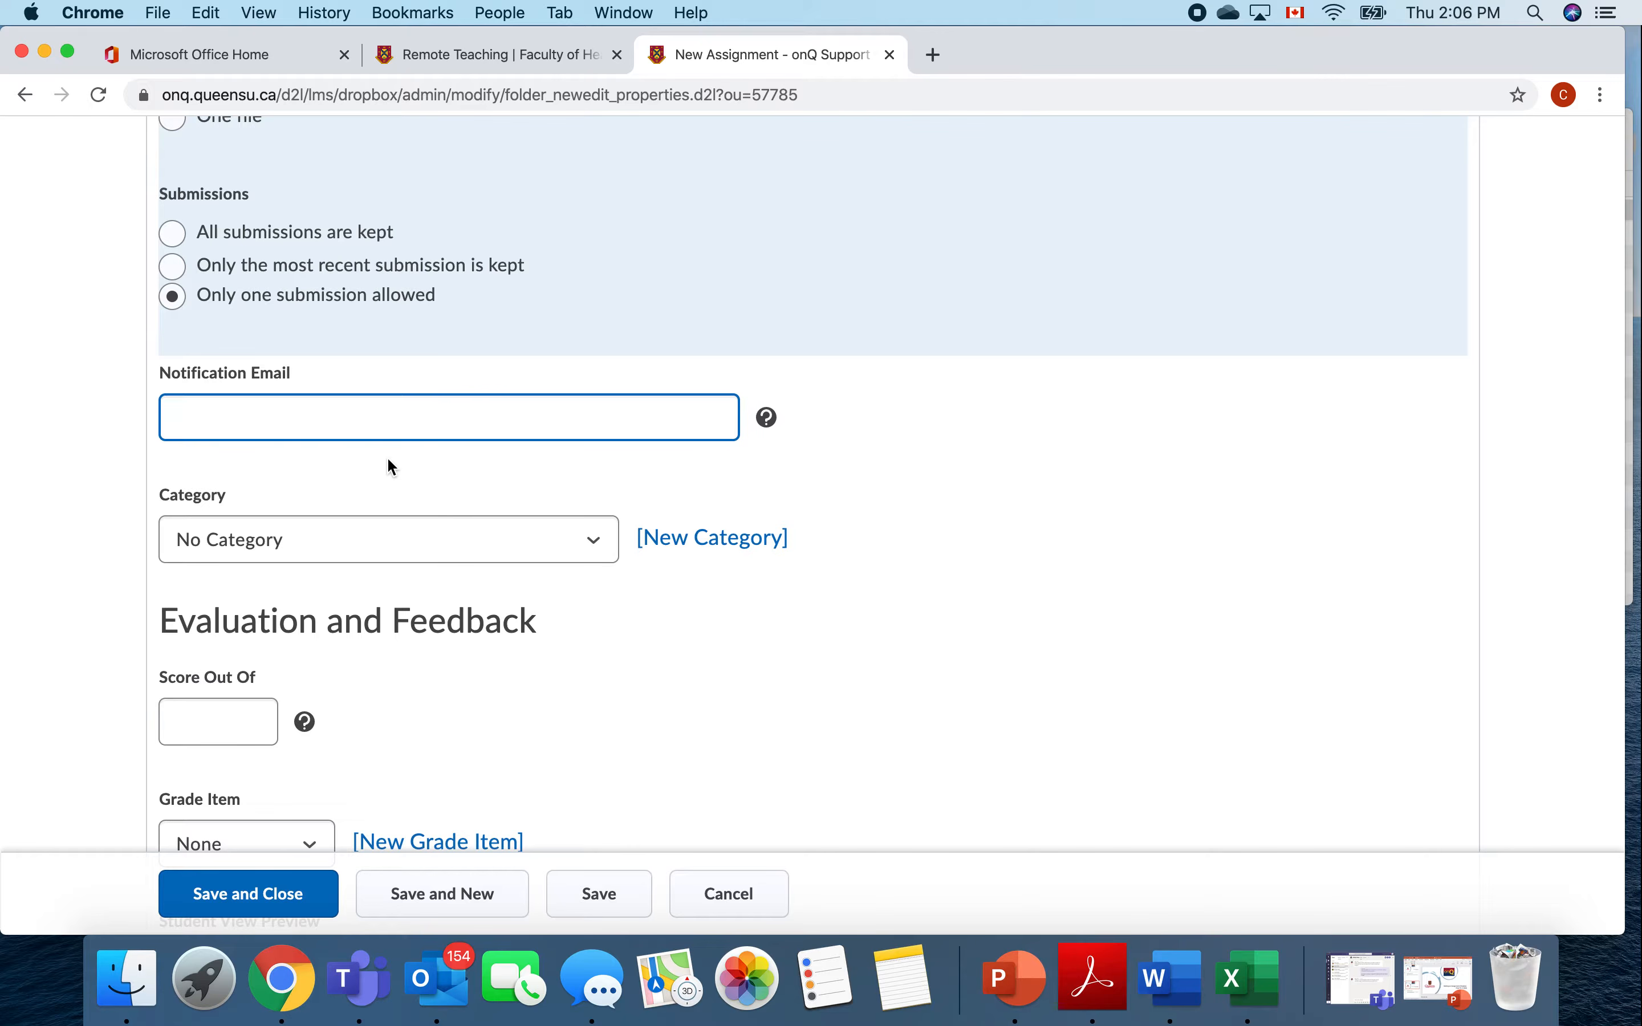
{"action": "scroll", "coordinate": [378, 429], "scroll_direction": "down", "scroll_amount": 1}
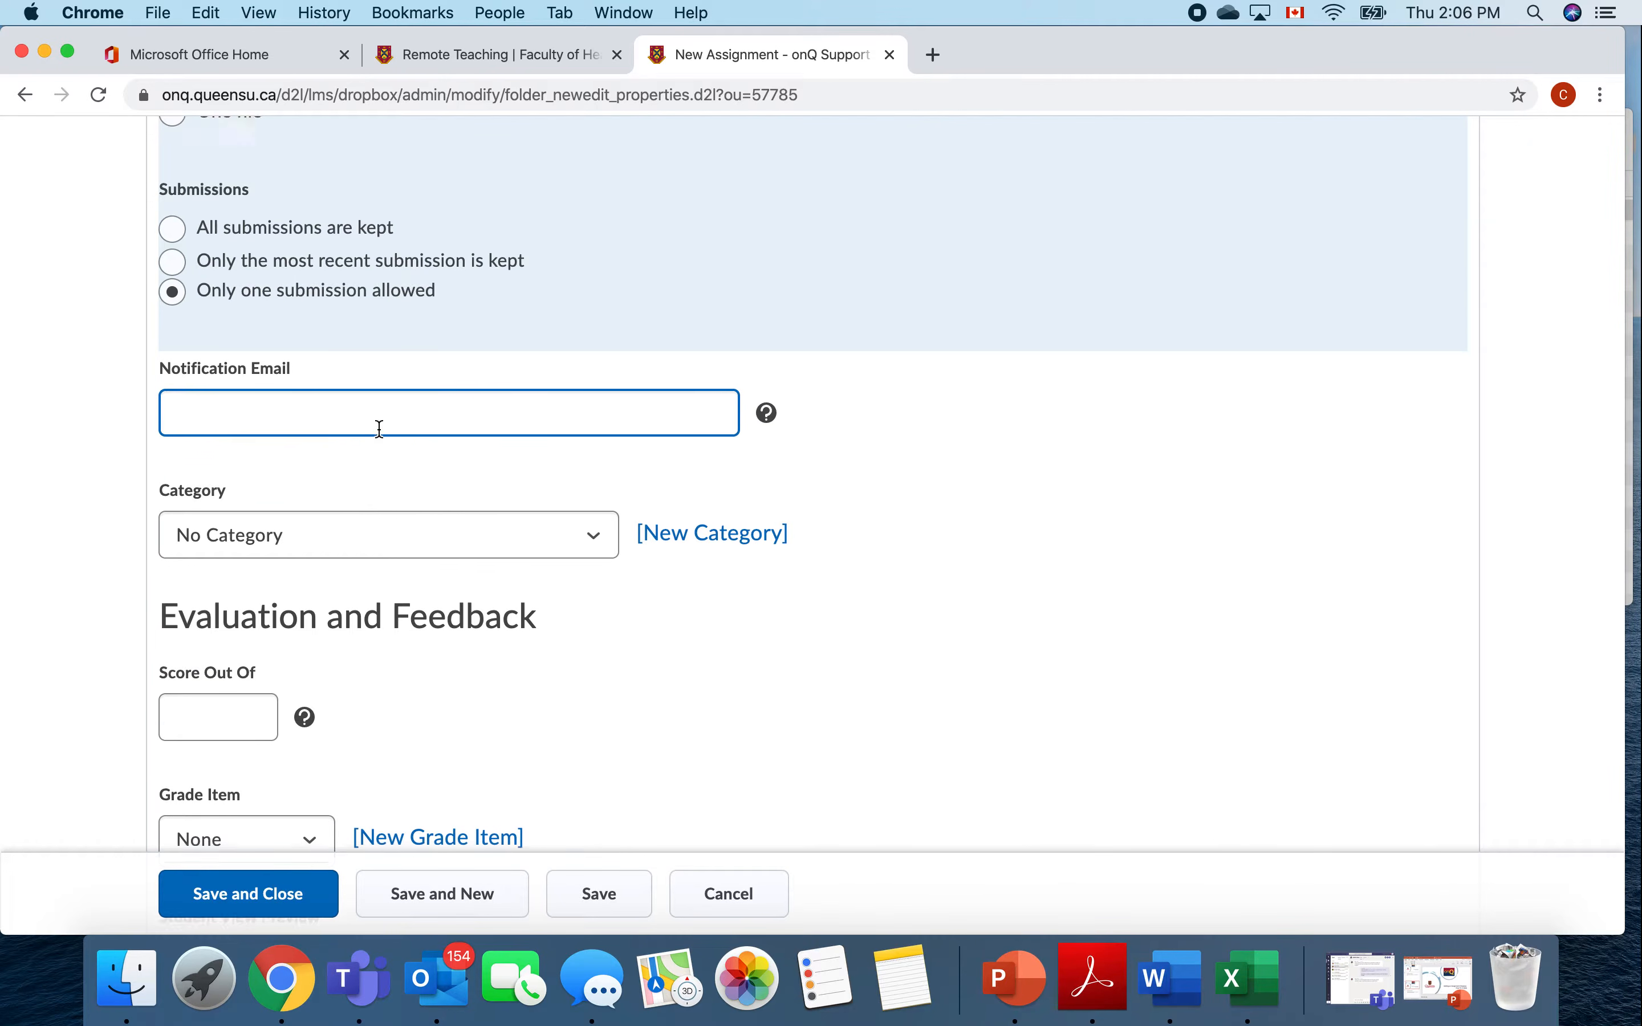
{"action": "scroll", "coordinate": [379, 428], "scroll_direction": "down", "scroll_amount": 5}
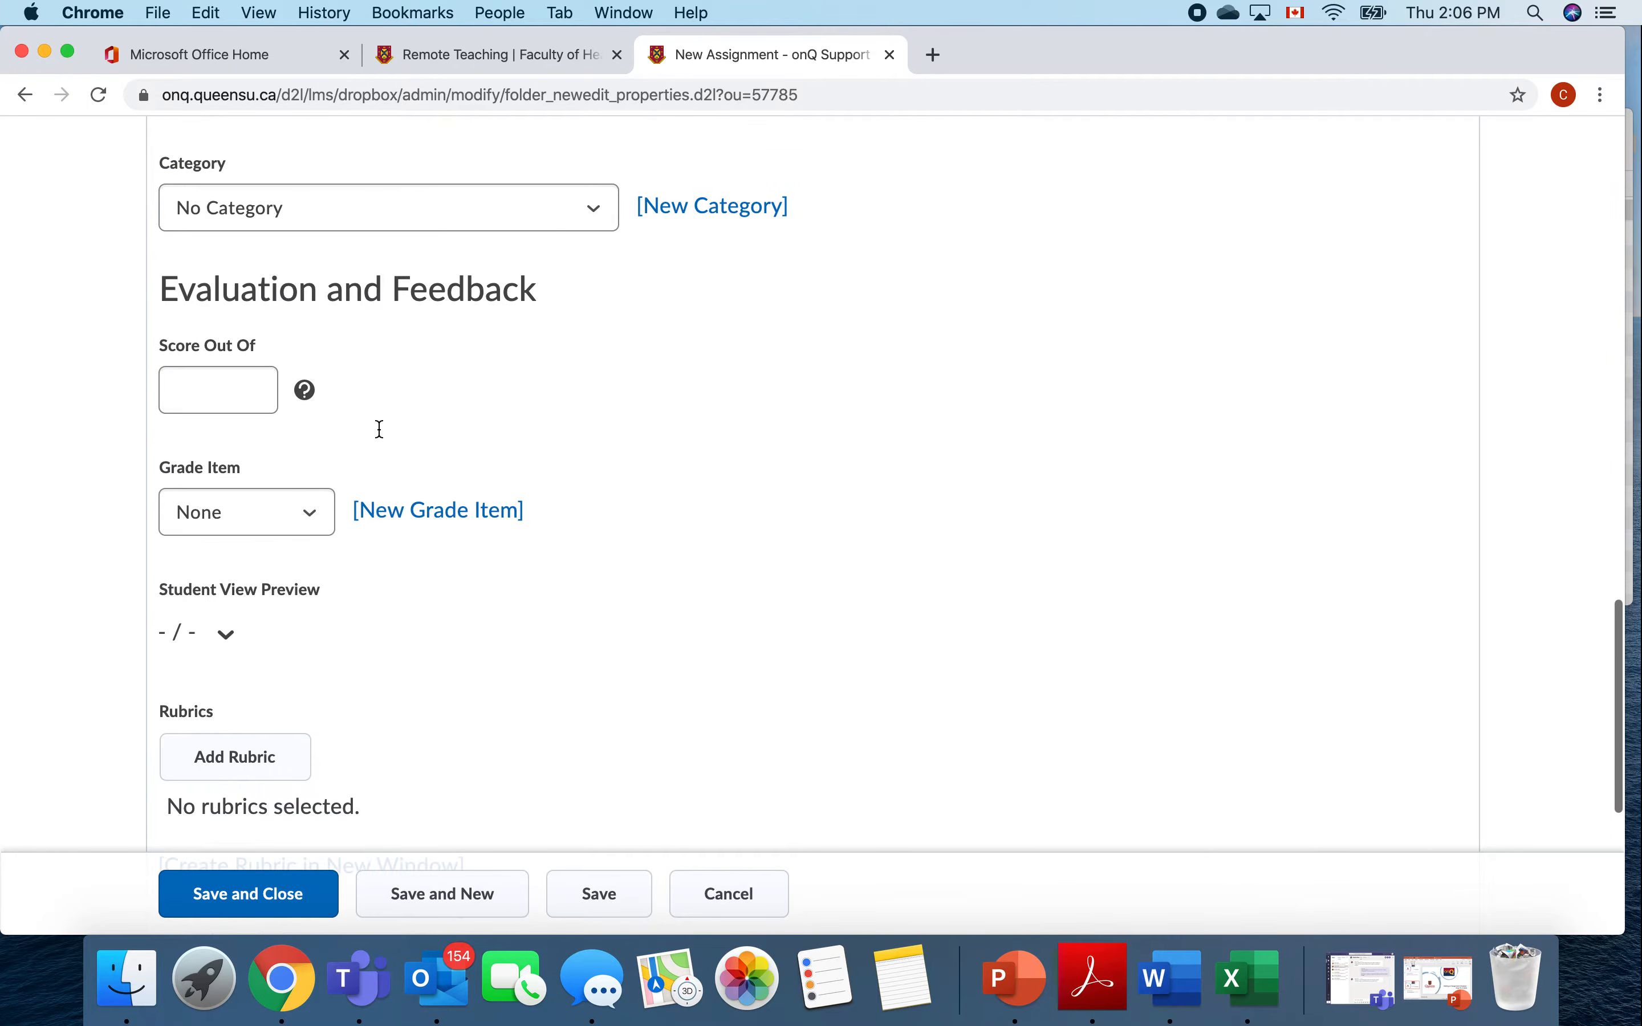
{"action": "scroll", "coordinate": [378, 430], "scroll_direction": "down", "scroll_amount": 2}
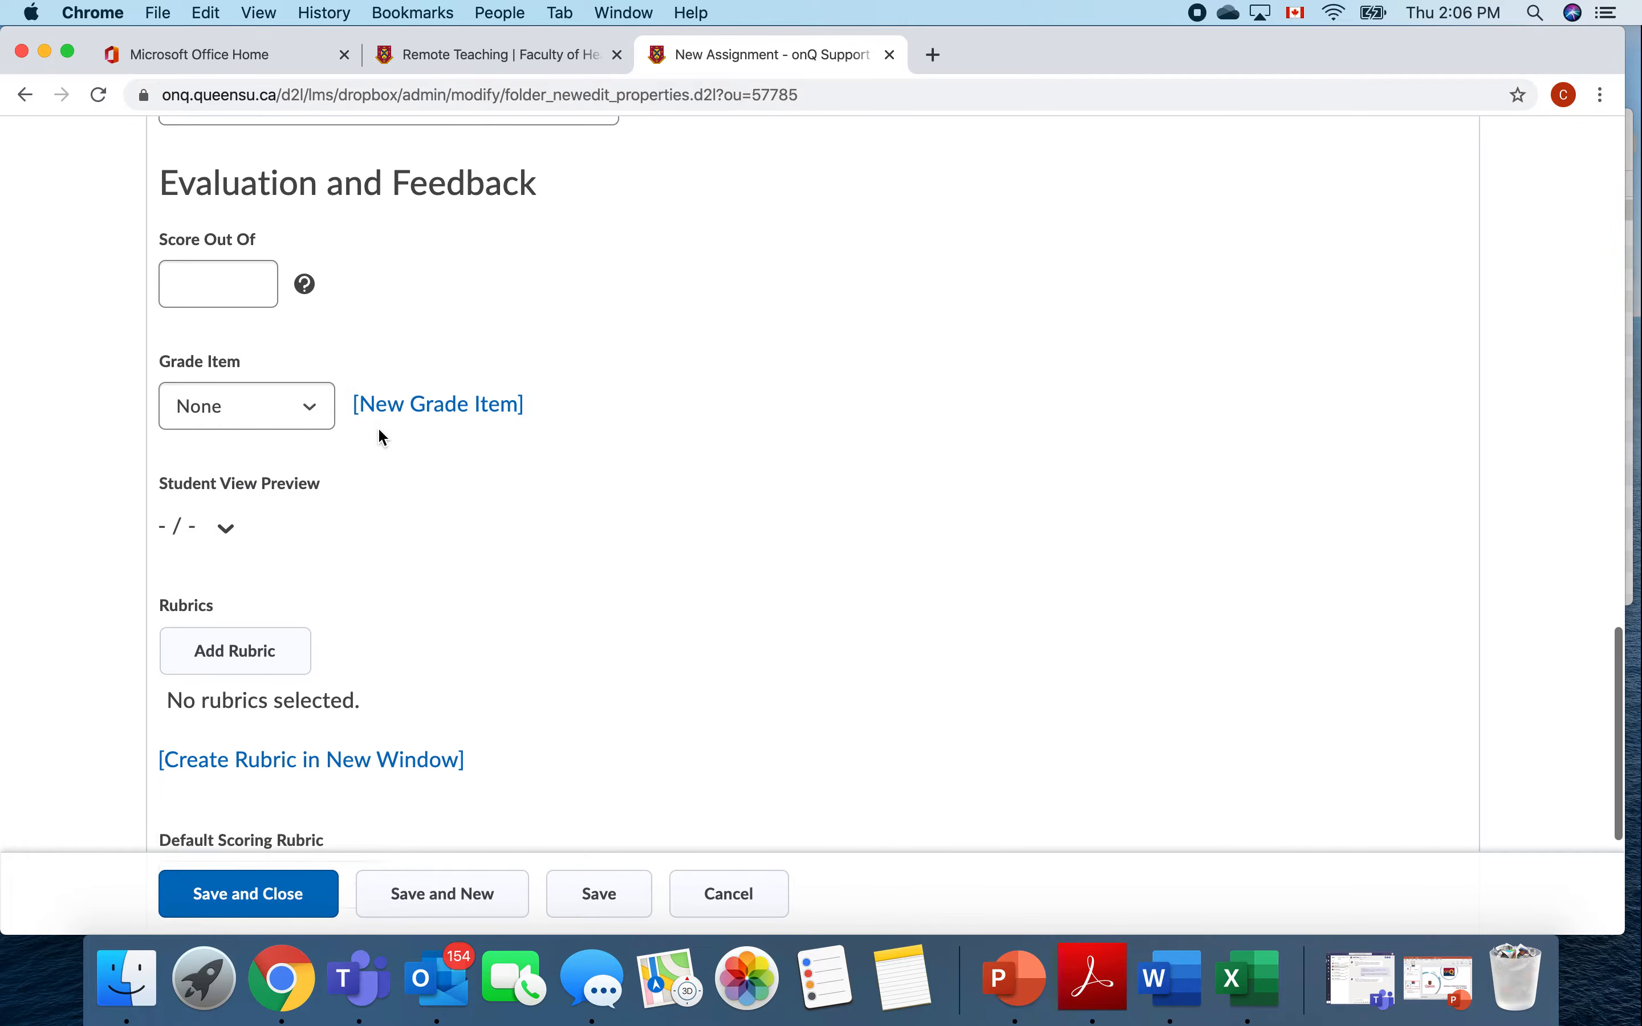
{"action": "scroll", "coordinate": [378, 436], "scroll_direction": "up", "scroll_amount": 2}
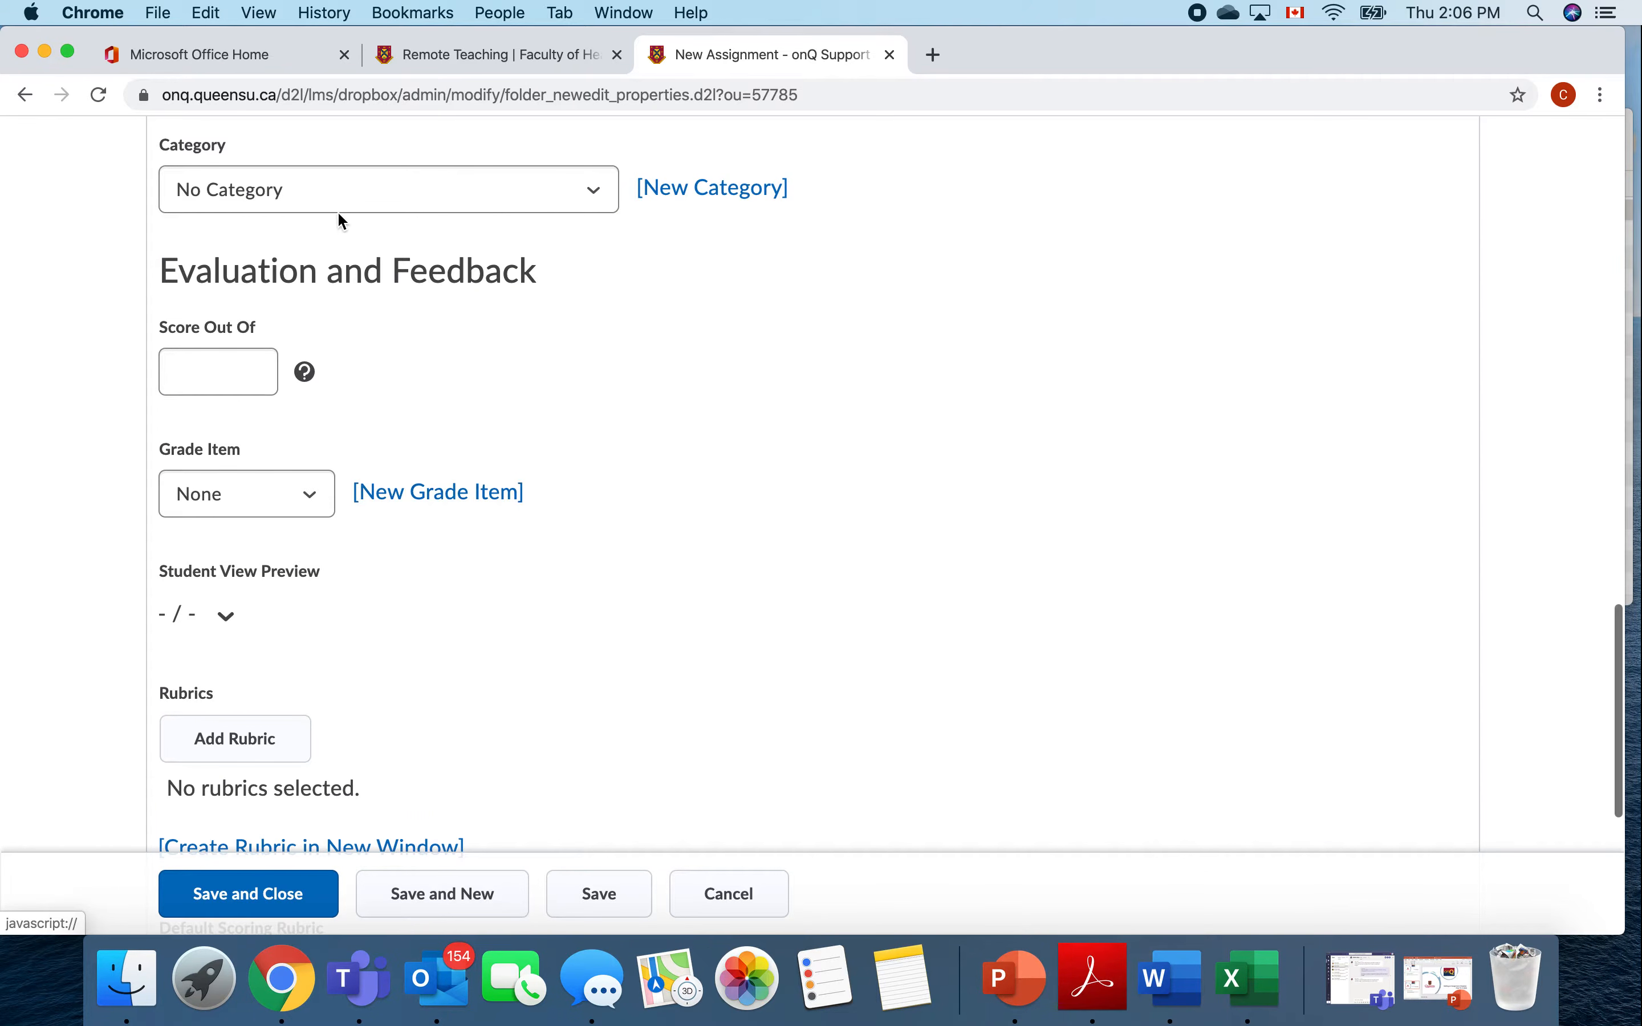
- Set the assignment's score out of 100 and associate it with the Assignment 3 grade item
{"action": "scroll", "coordinate": [332, 210], "scroll_direction": "down", "scroll_amount": 3}
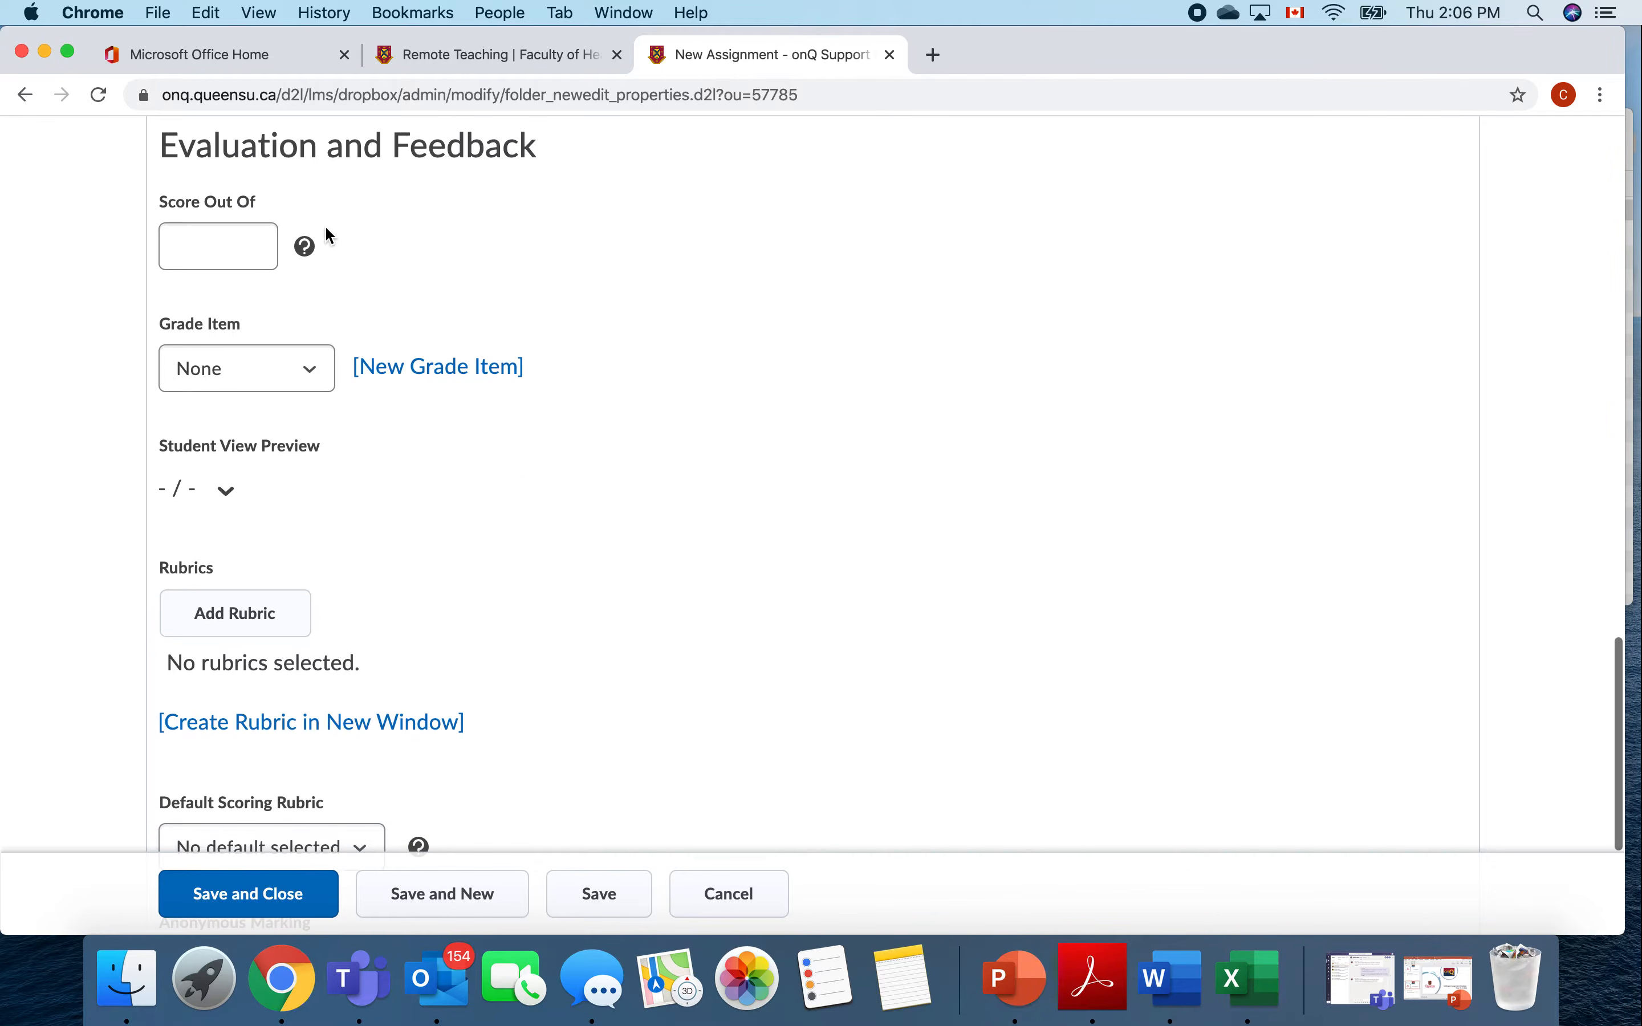
{"action": "left_click", "coordinate": [201, 245]}
{"action": "type", "text": "100"}
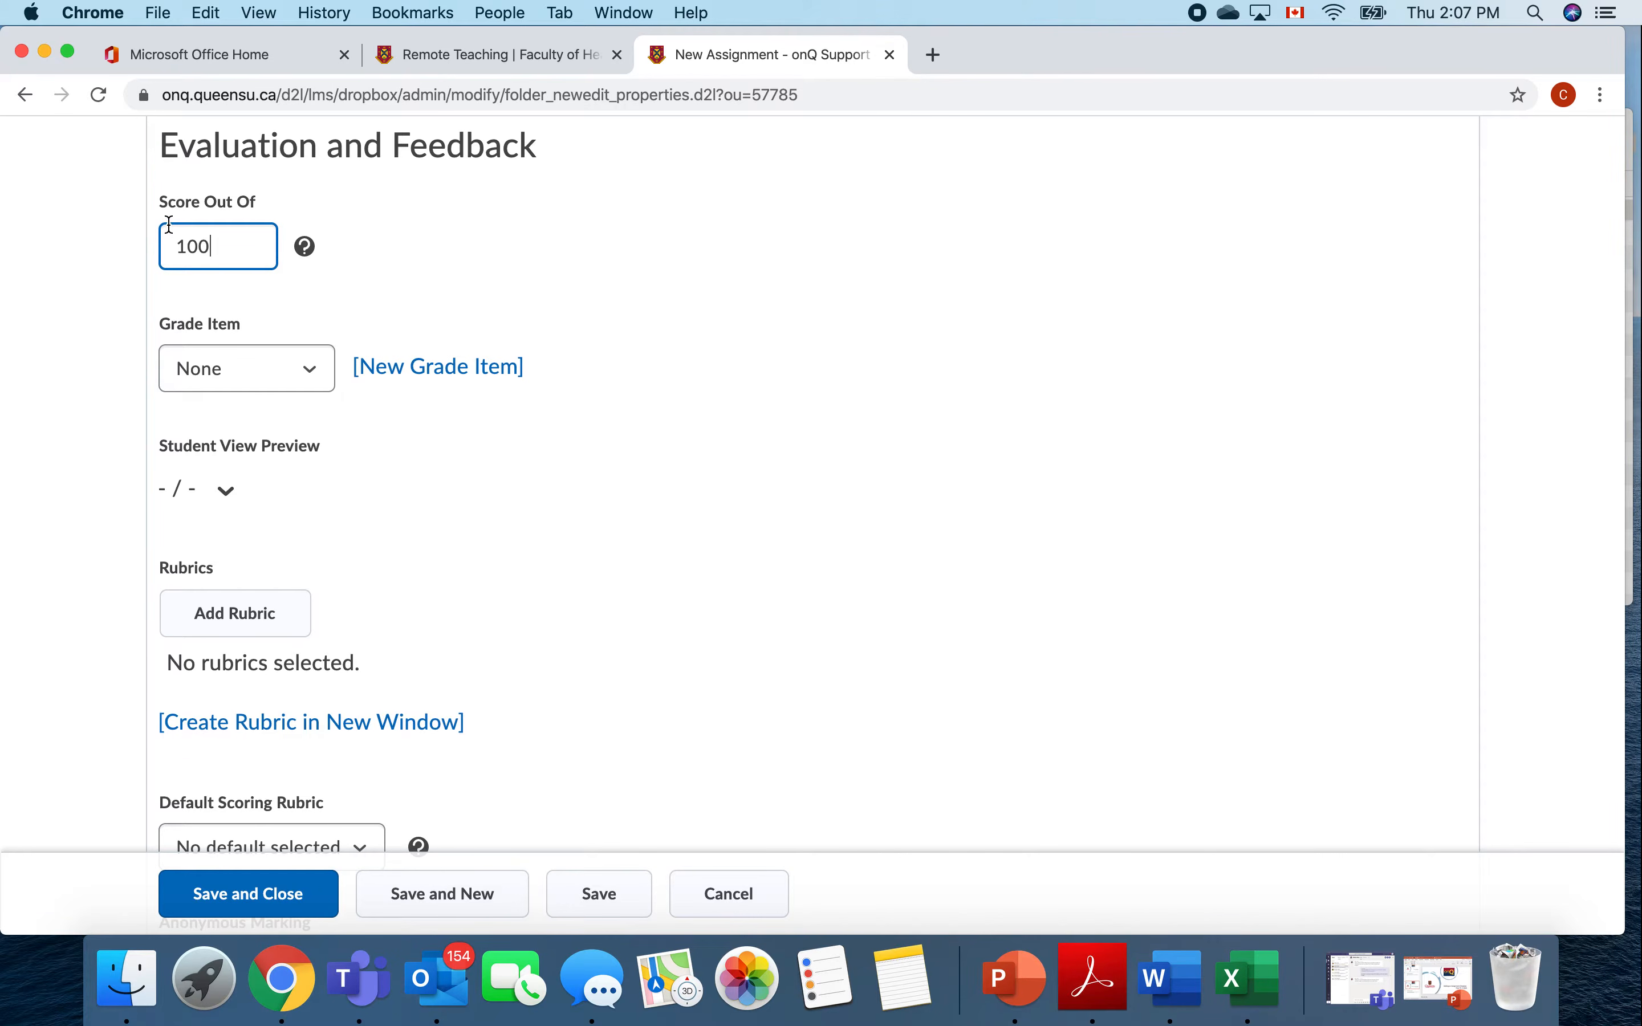
{"action": "left_click", "coordinate": [299, 364]}
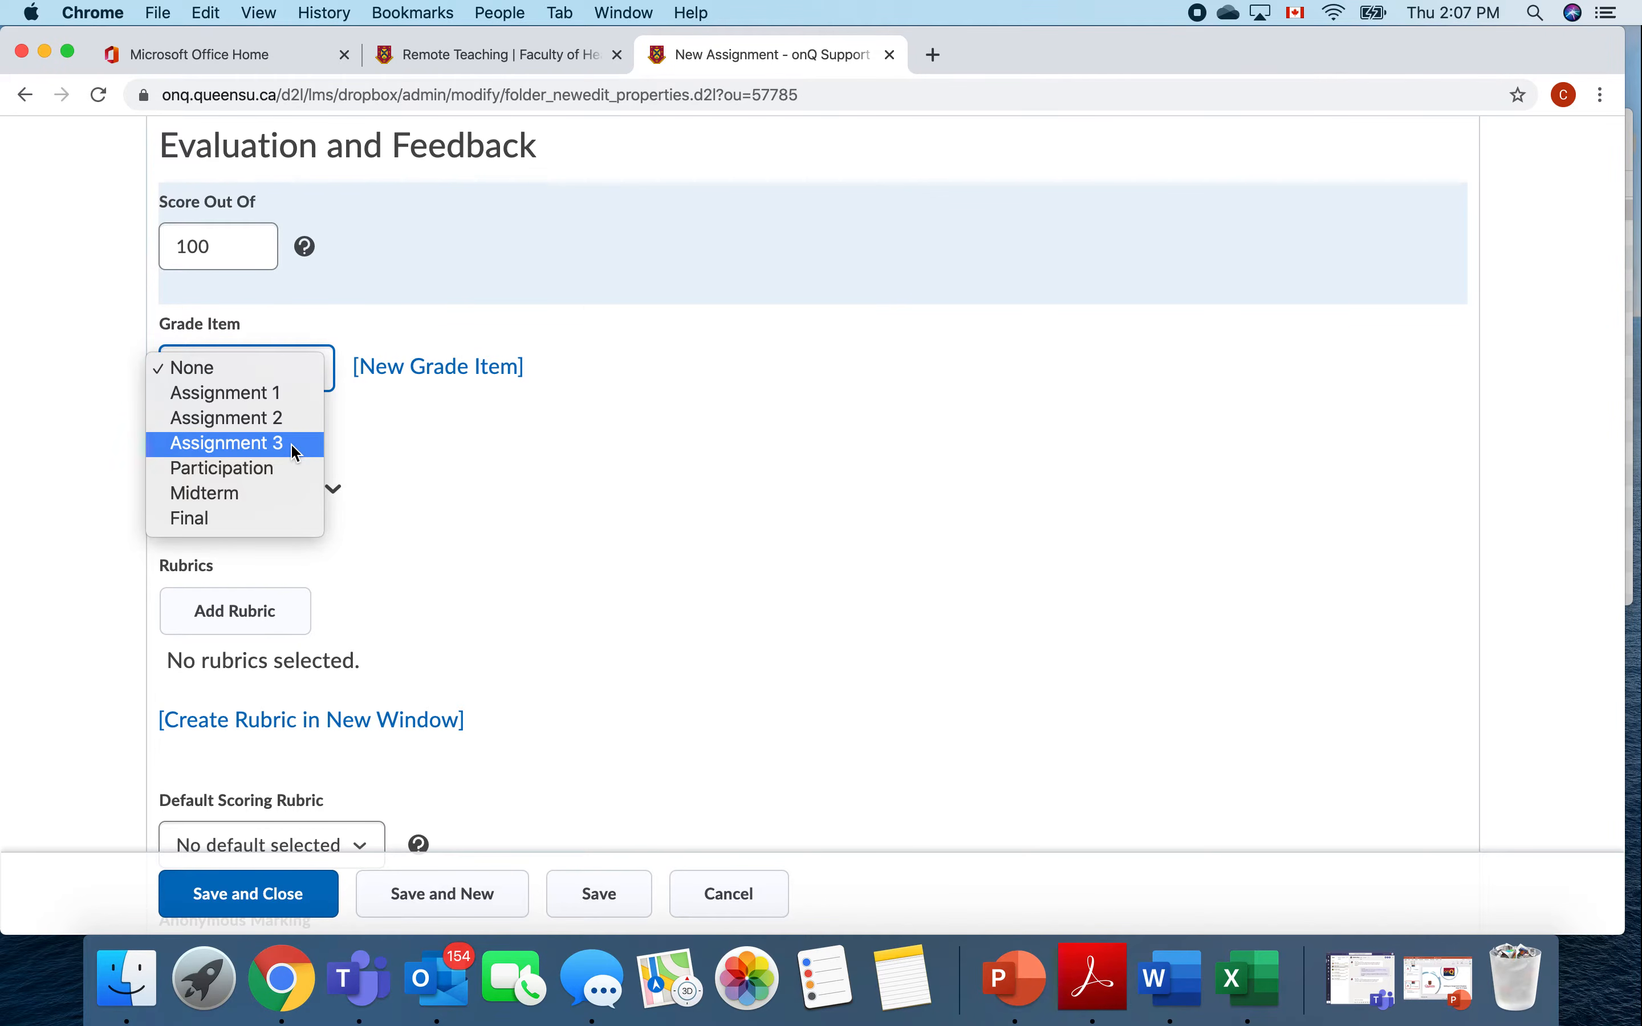
{"action": "left_click", "coordinate": [397, 403]}
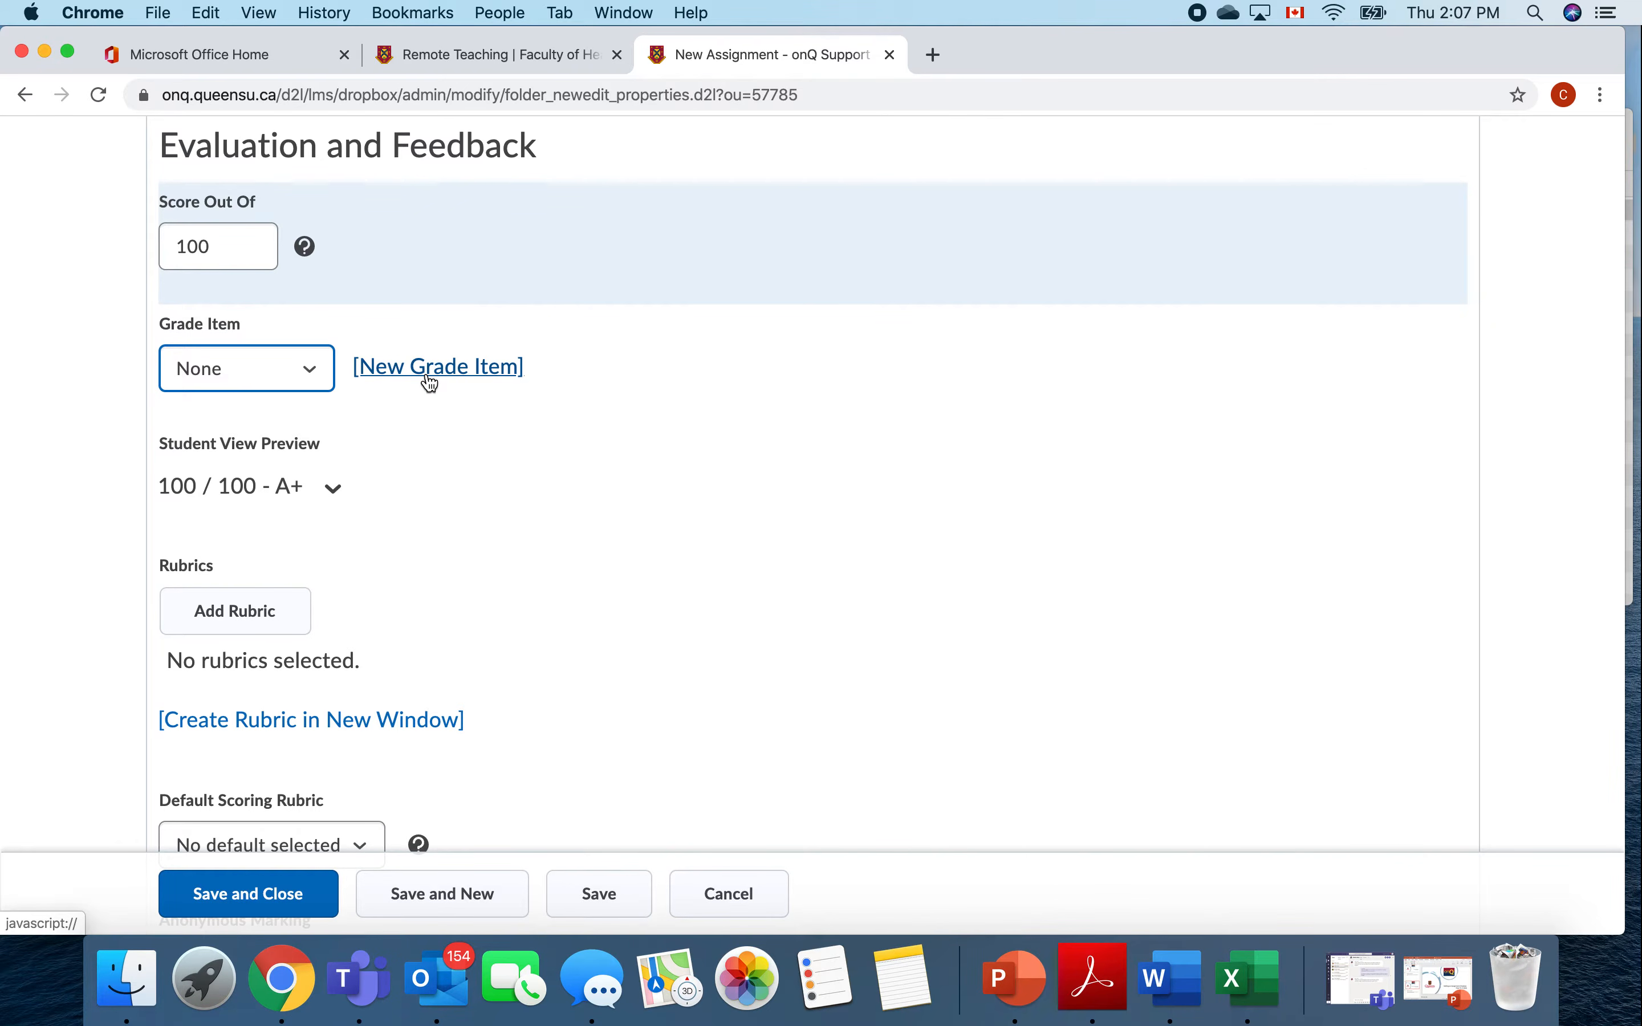
{"action": "left_click", "coordinate": [315, 370]}
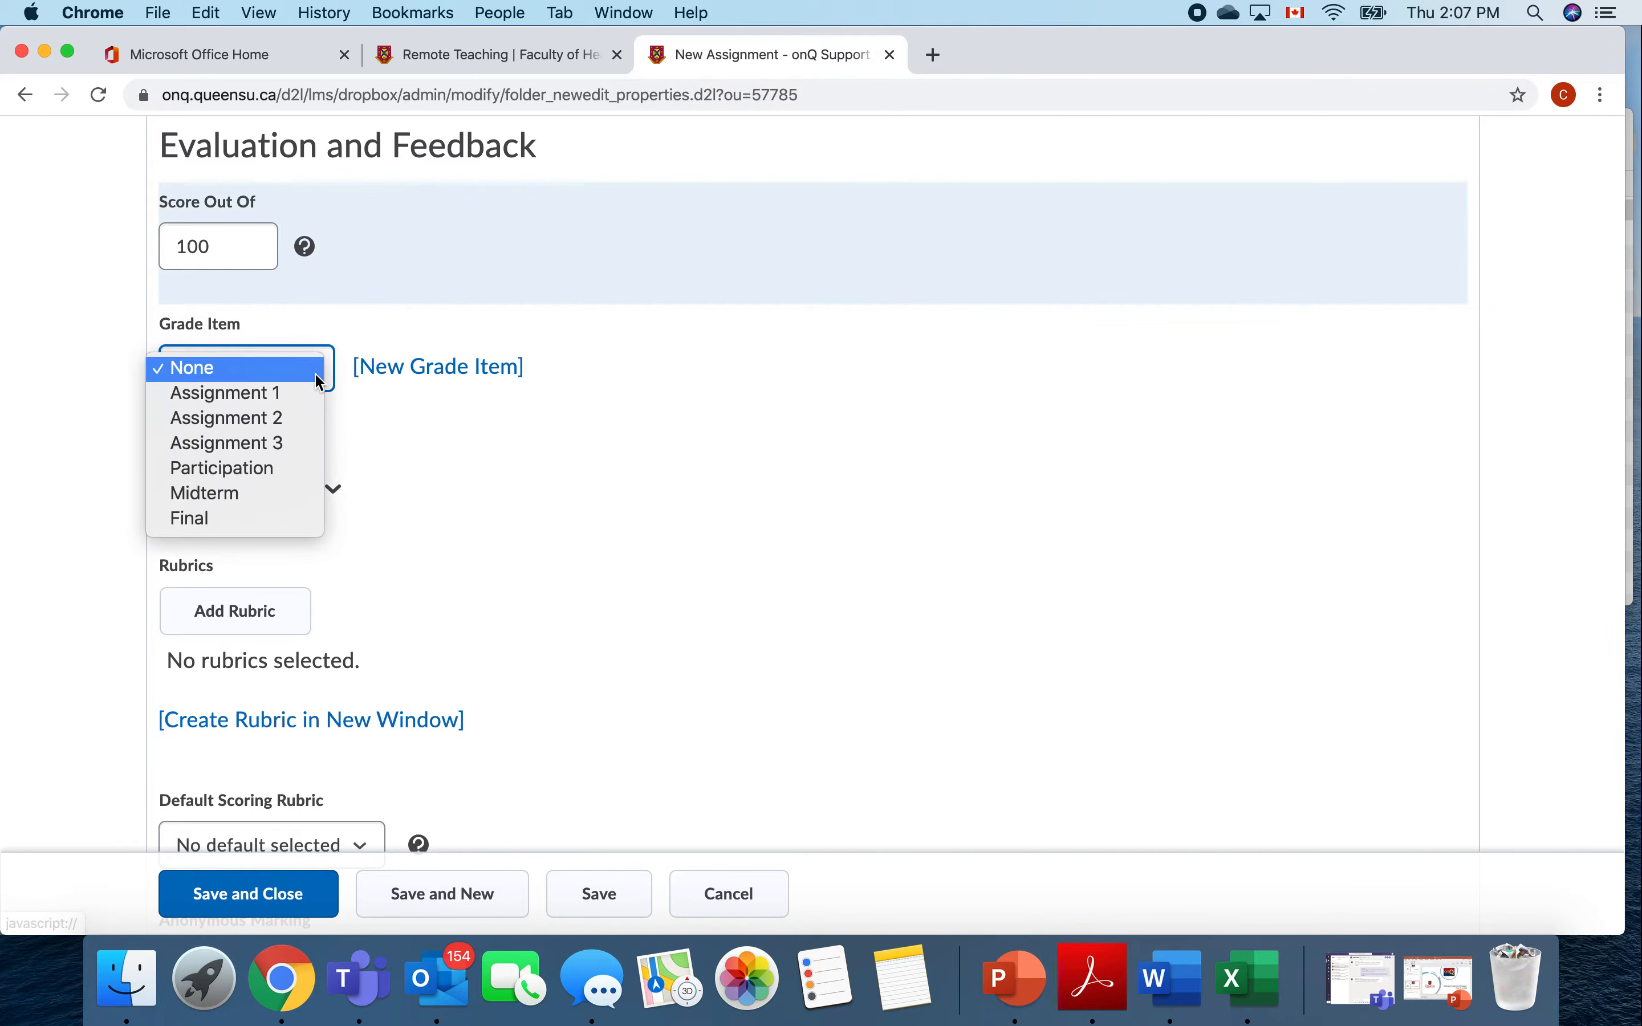
{"action": "left_click", "coordinate": [291, 449]}
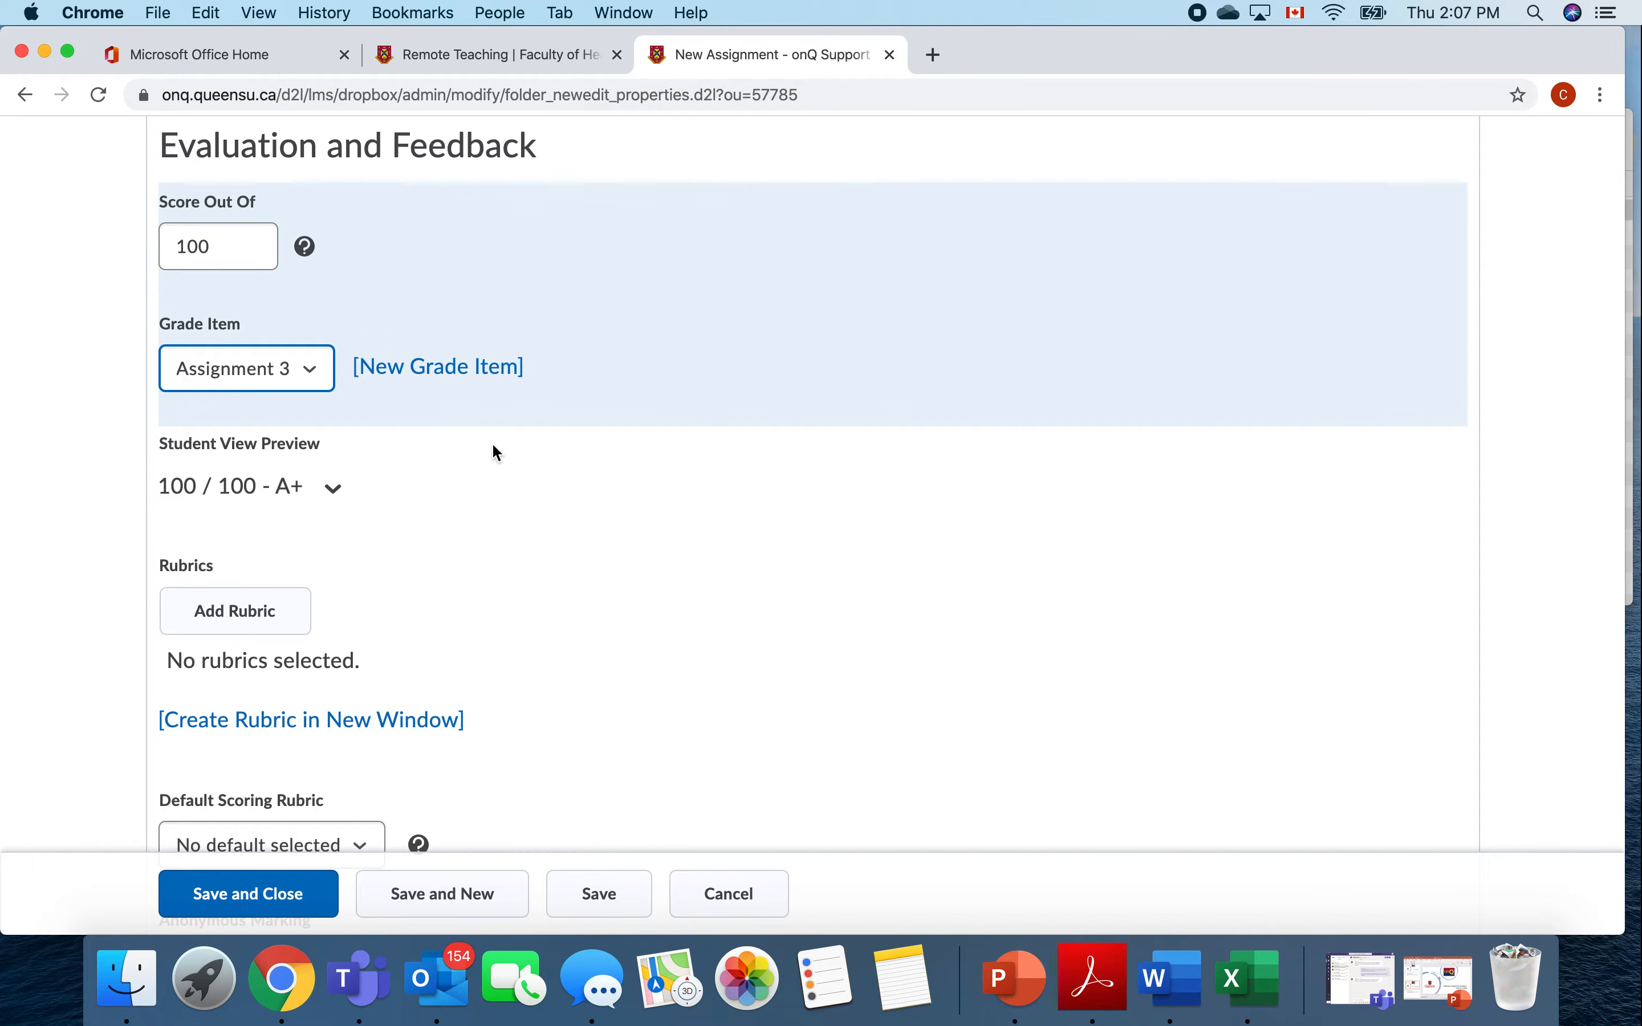
- Review the rubric, anonymous marking and annotation settings, and save and close the assignment
{"action": "scroll", "coordinate": [493, 446], "scroll_direction": "down", "scroll_amount": 5}
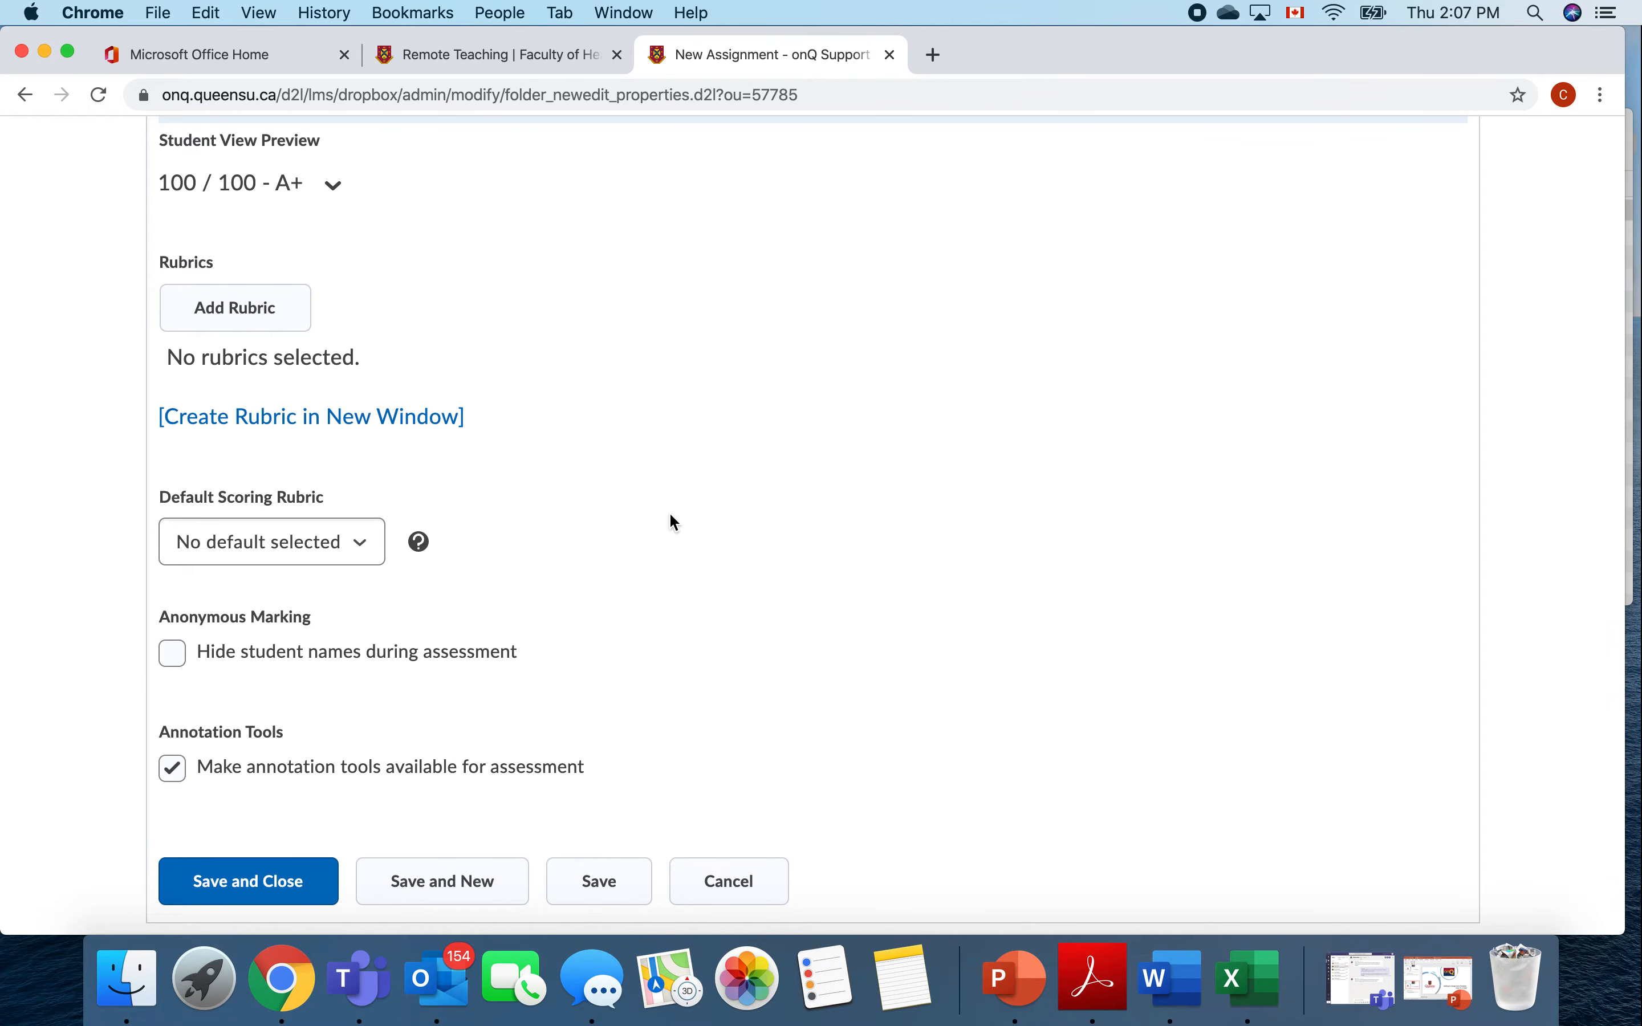
{"action": "scroll", "coordinate": [668, 514], "scroll_direction": "up", "scroll_amount": 2}
{"action": "scroll", "coordinate": [669, 513], "scroll_direction": "down", "scroll_amount": 2}
{"action": "left_click", "coordinate": [285, 881]}
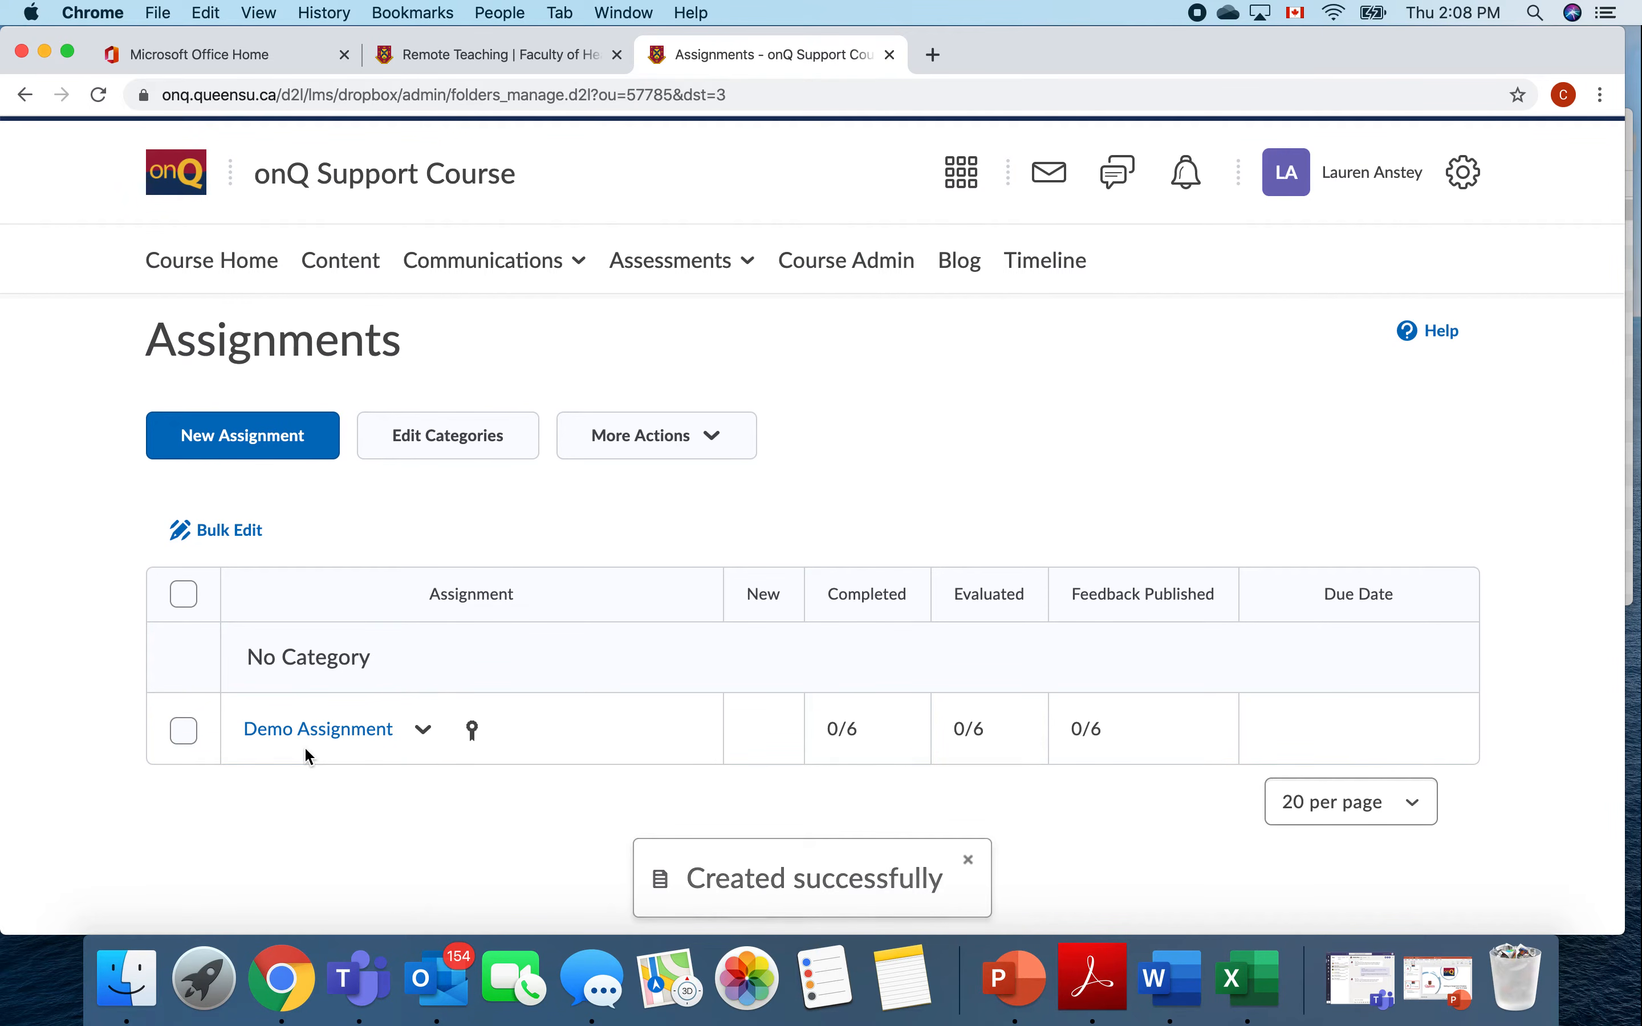
- Reopen the course's Assignments list and examine Demo Assignment's completed, evaluated and feedback published counts
{"action": "left_click", "coordinate": [683, 261]}
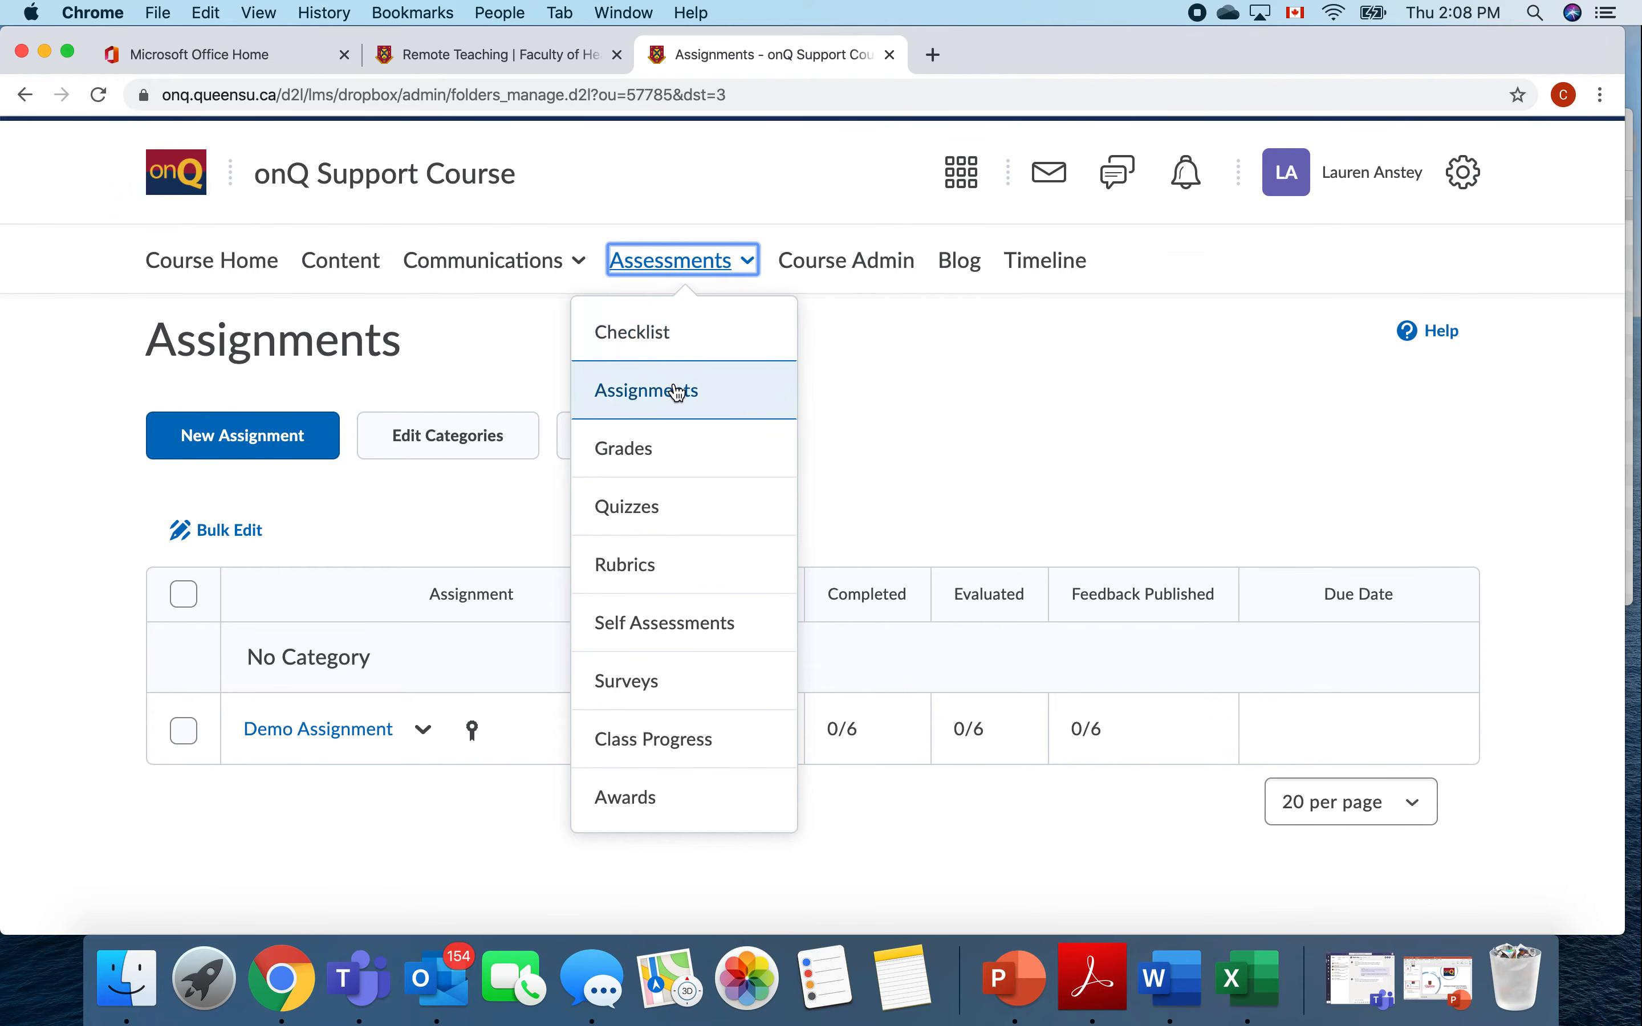
{"action": "left_click", "coordinate": [677, 391]}
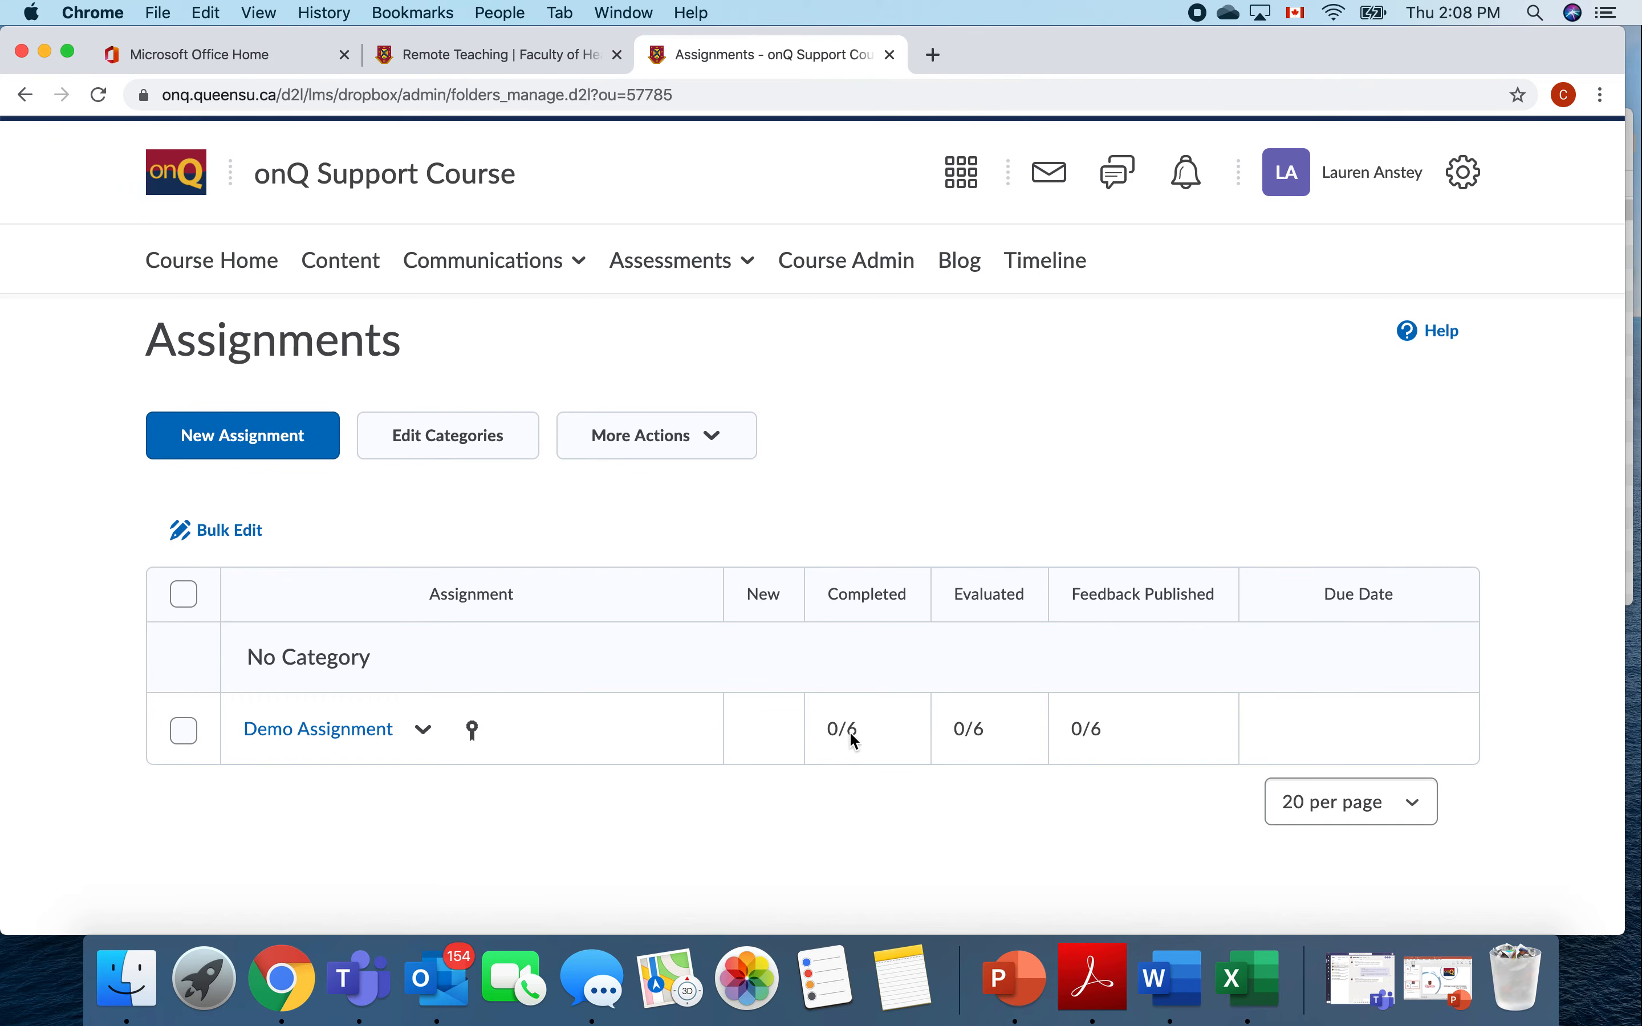
{"action": "left_click_drag", "start_coordinate": [850, 731], "coordinate": [818, 733]}
{"action": "left_click_drag", "start_coordinate": [984, 731], "coordinate": [943, 731]}
{"action": "left_click_drag", "start_coordinate": [1106, 736], "coordinate": [1076, 736]}
{"action": "left_click", "coordinate": [984, 738]}
- Open Demo Assignment's submissions page and view both the users list and the submitted files list
{"action": "left_click", "coordinate": [423, 732]}
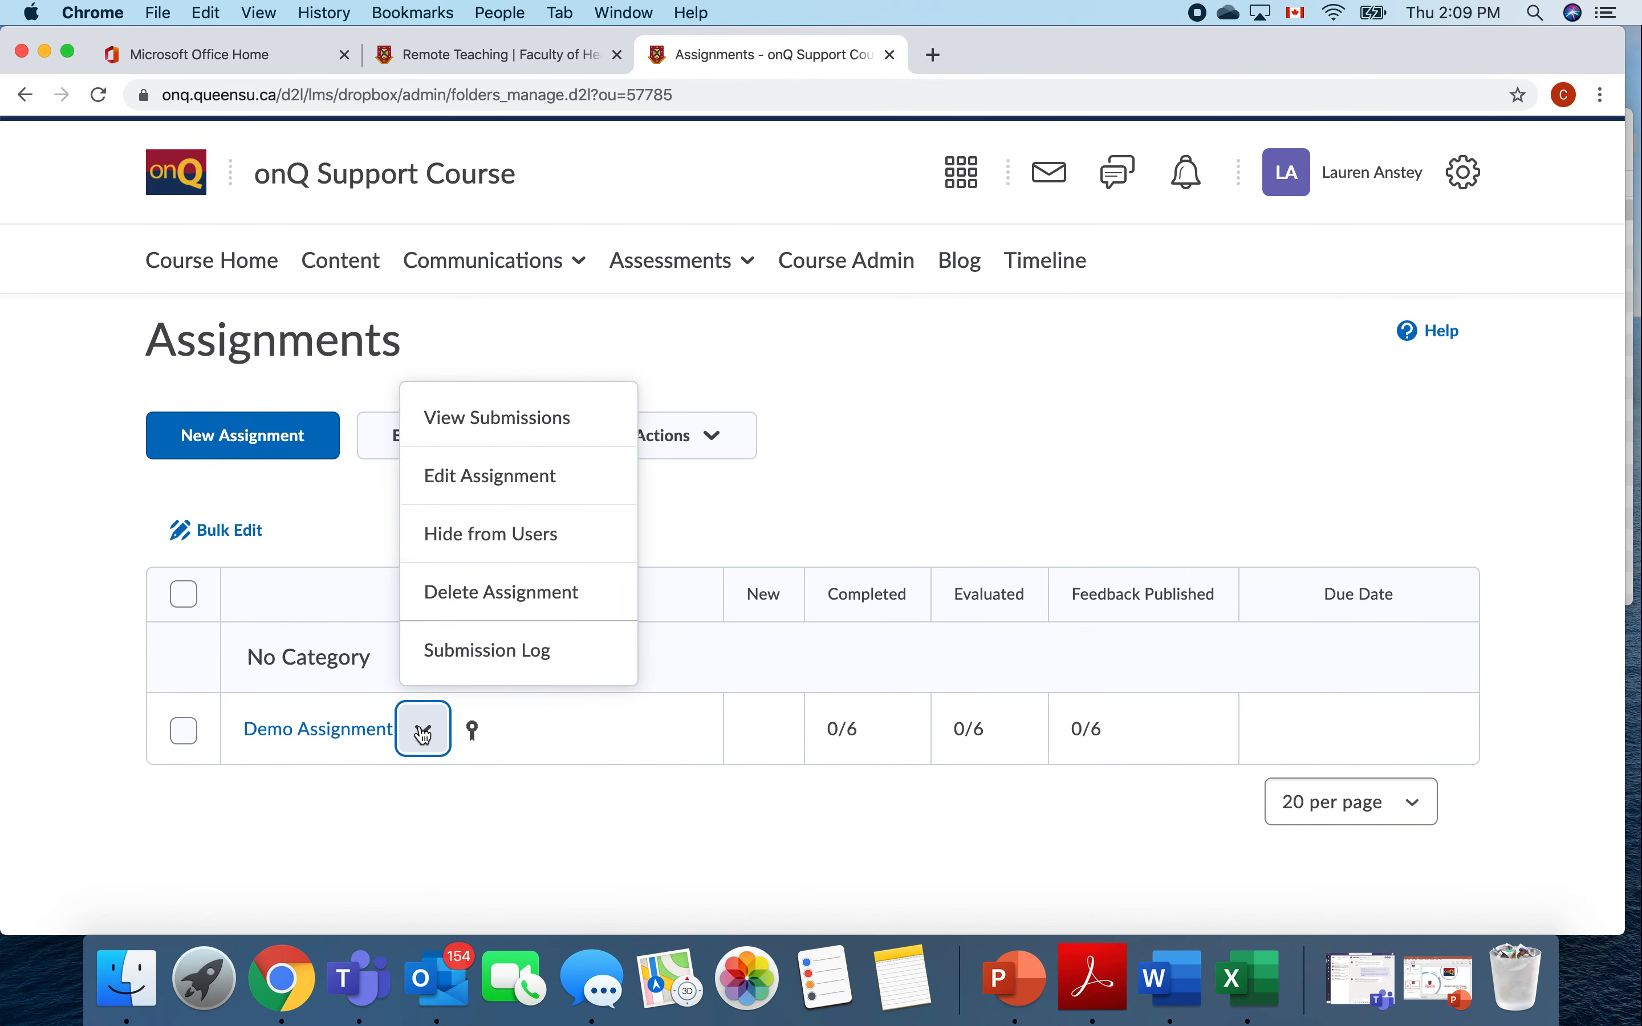
{"action": "left_click", "coordinate": [514, 442]}
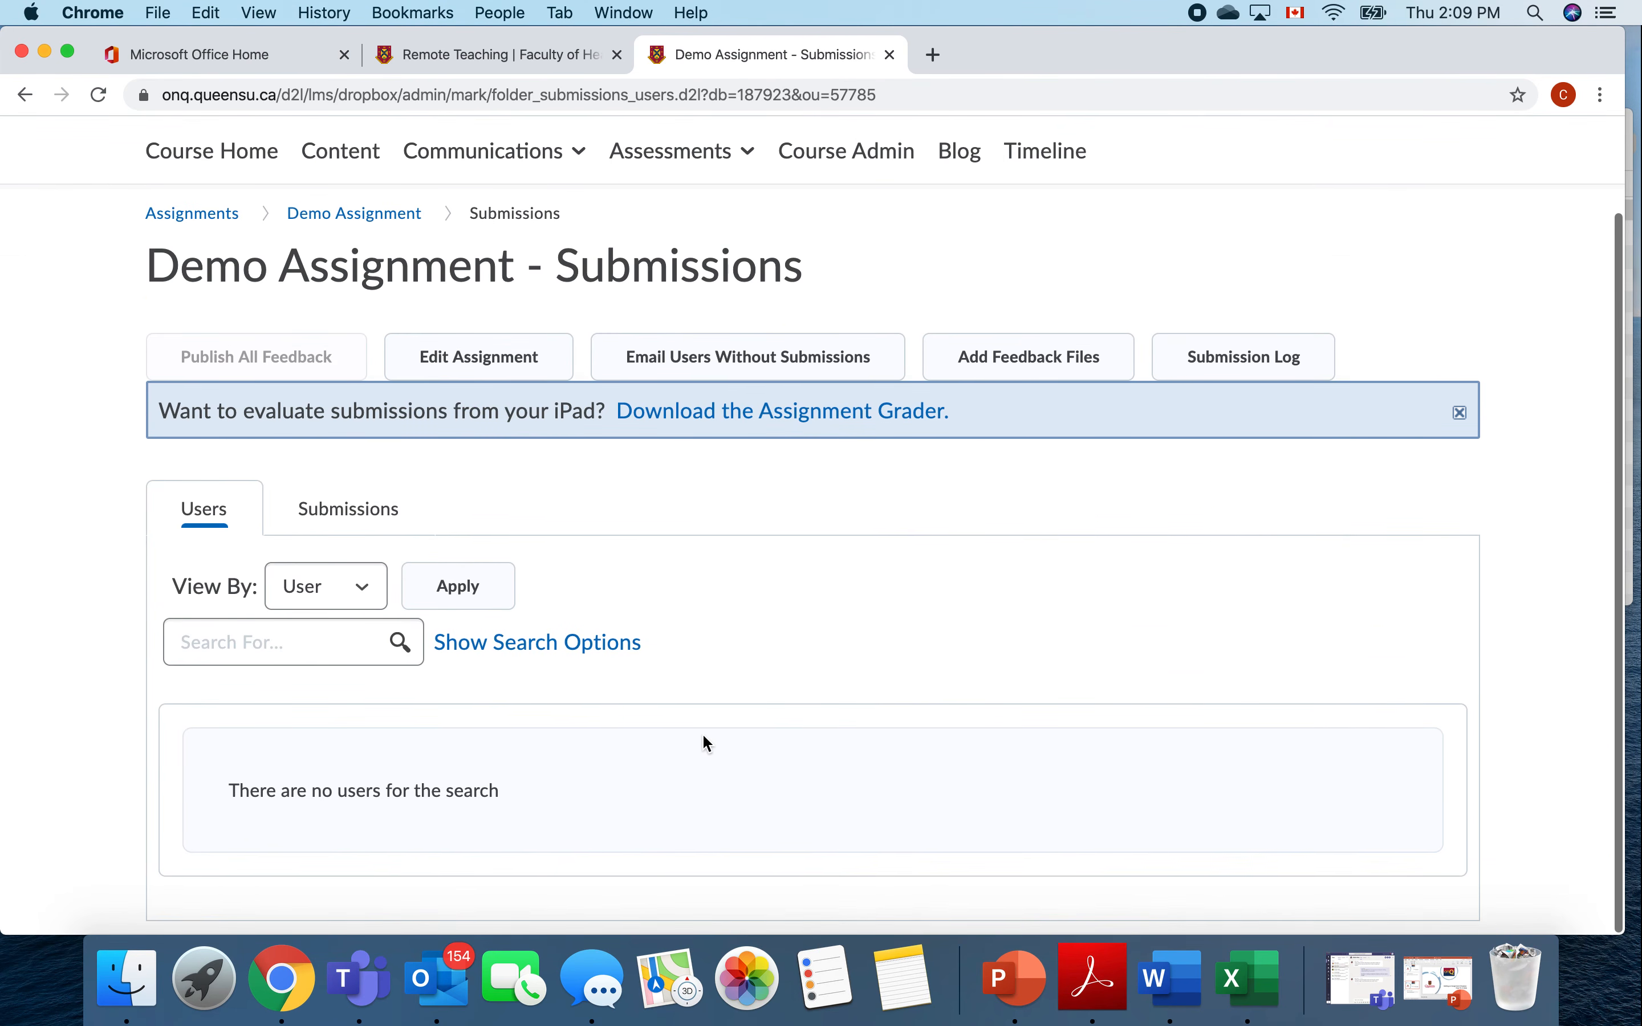
{"action": "left_click", "coordinate": [348, 509]}
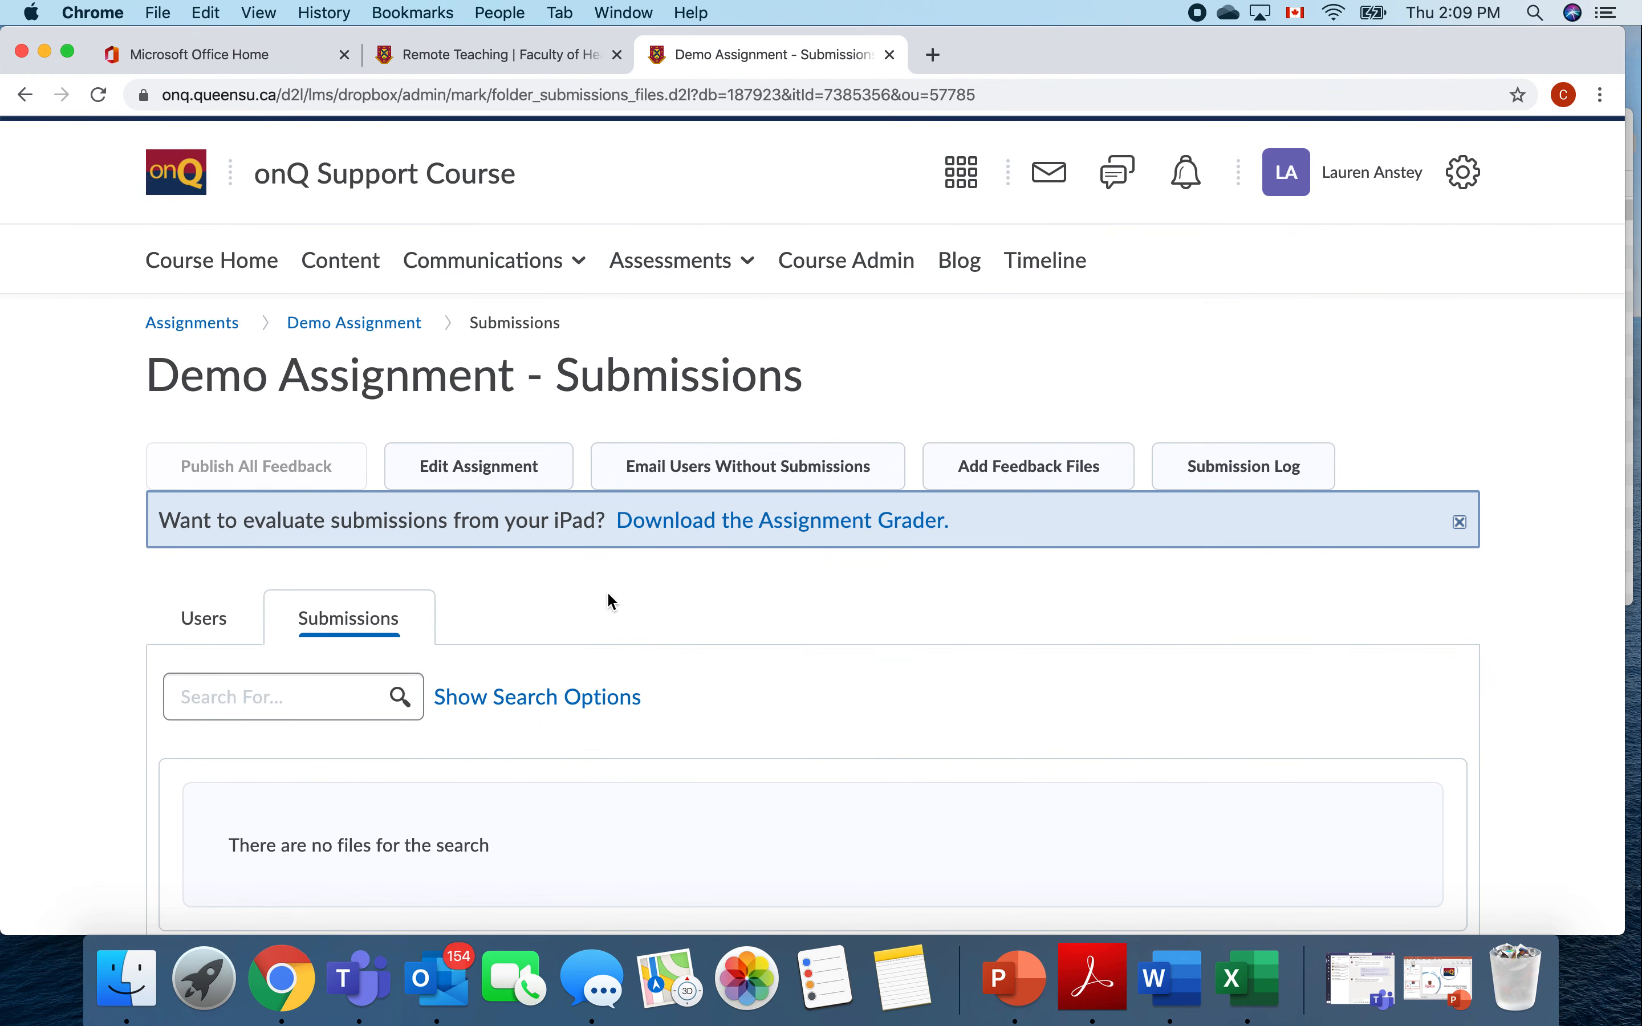
{"action": "scroll", "coordinate": [608, 594], "scroll_direction": "down", "scroll_amount": 1}
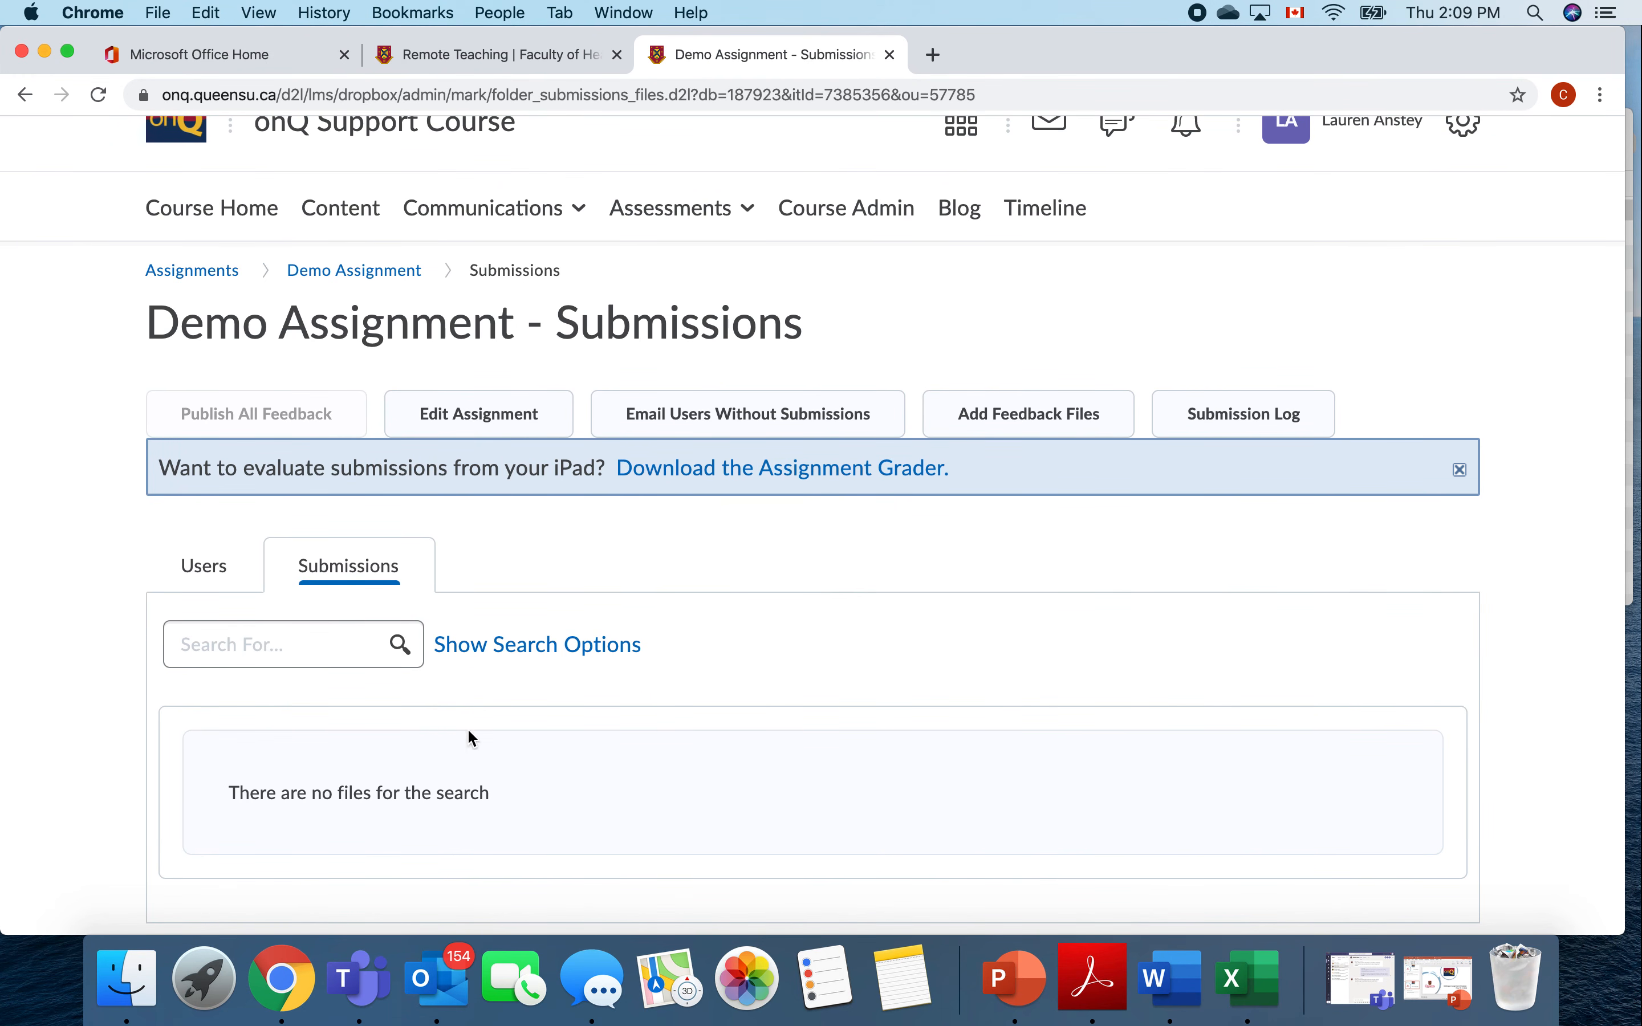